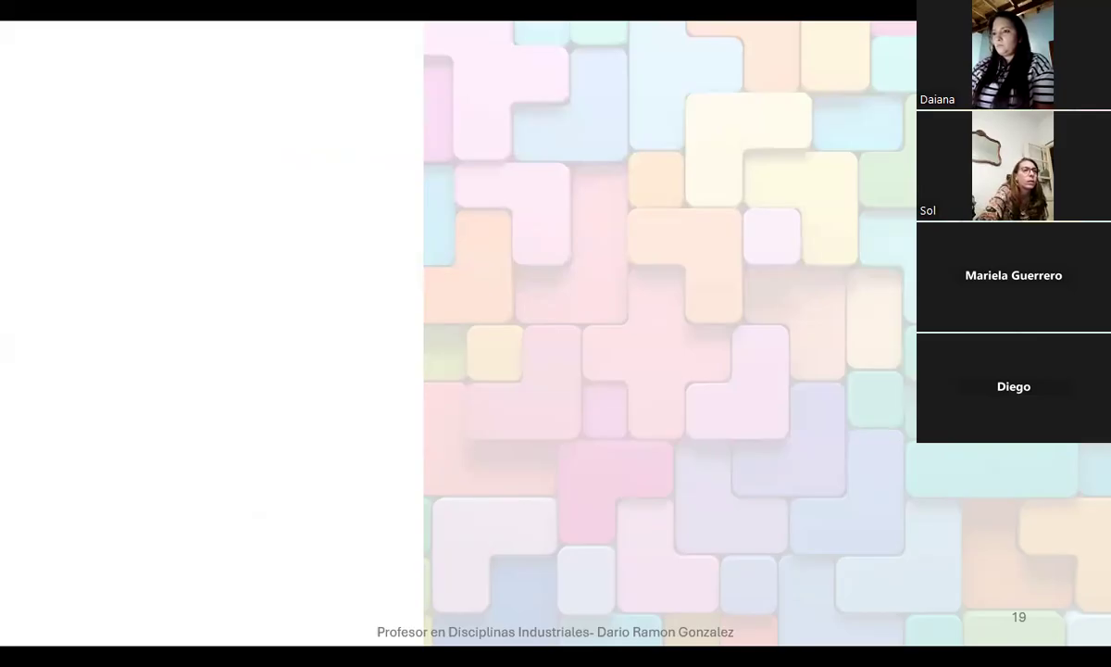
Step: Leave the slide show and look through the Actividad 9 Funciones II exercise instructions in the Word document
key("Escape")
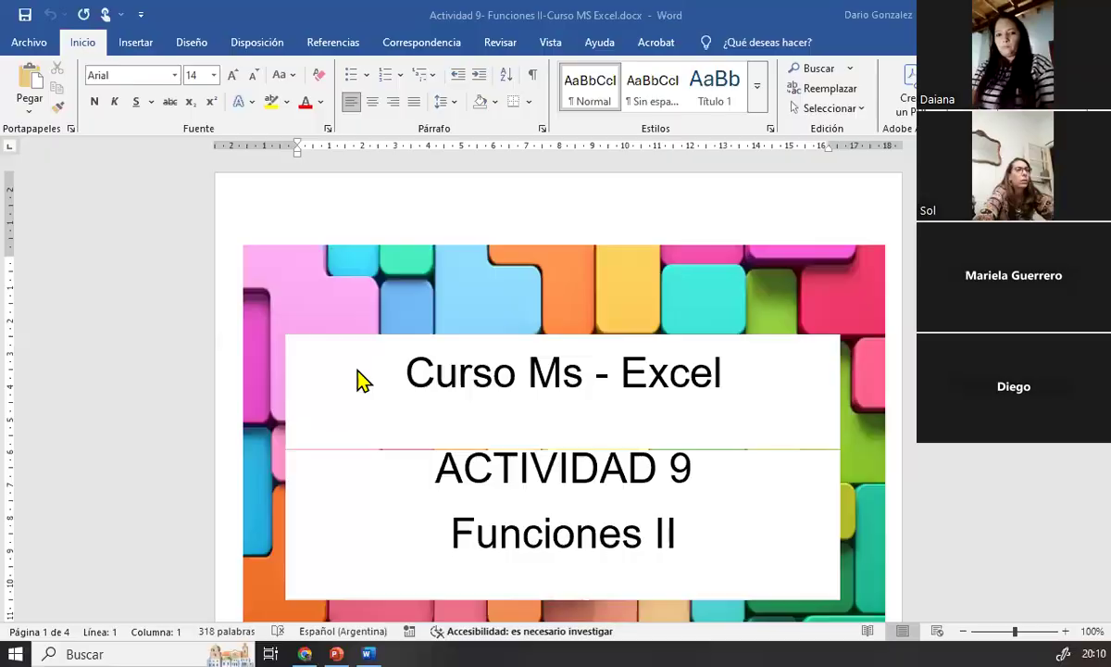
scroll(637, 472, "down", 10)
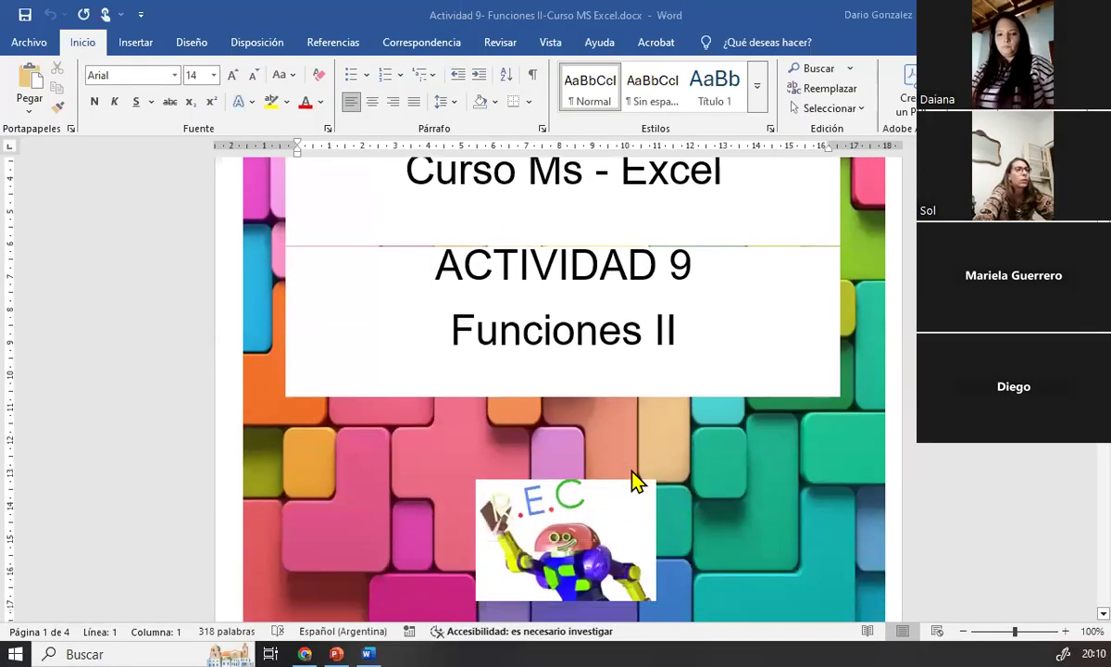
scroll(628, 482, "down", 10)
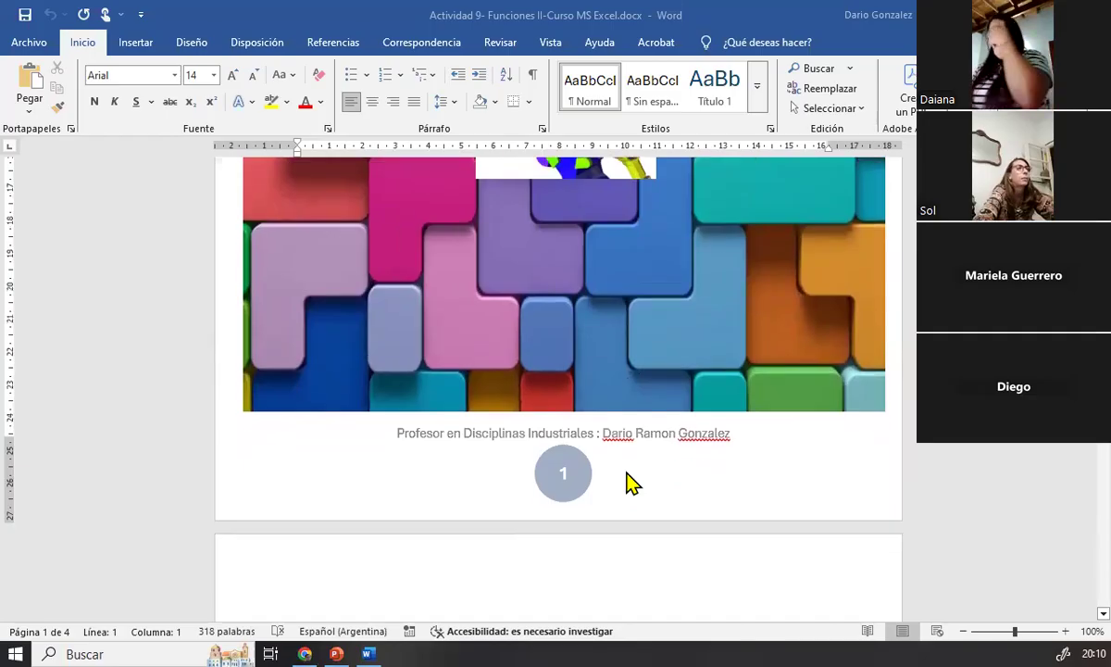
scroll(628, 481, "down", 10)
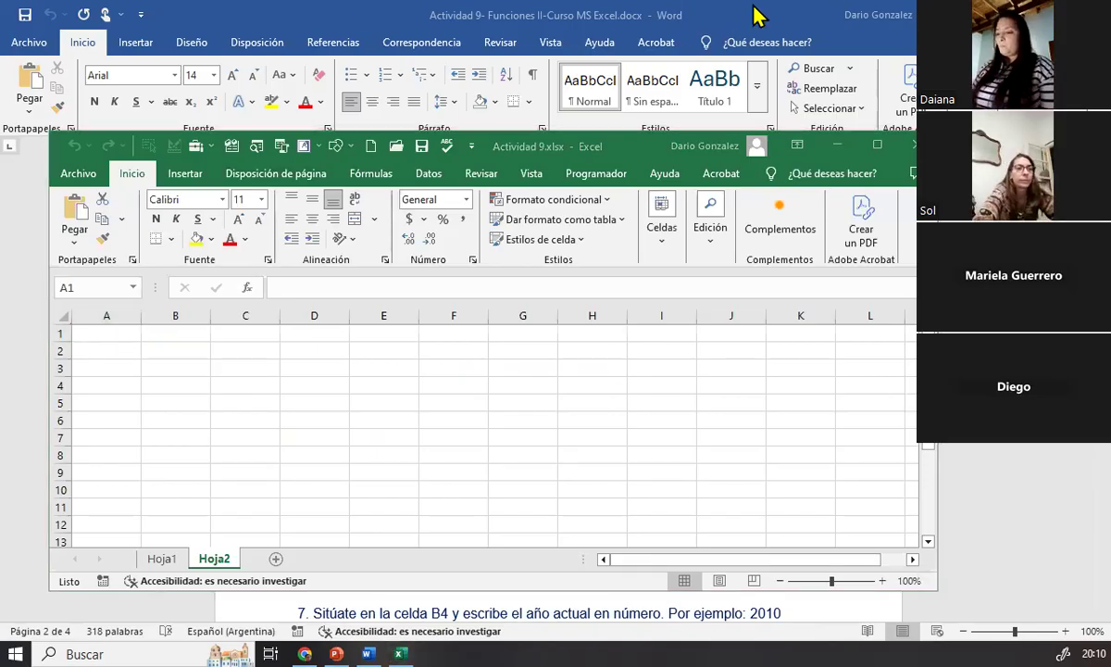
Step: Switch to the Actividad 9.xlsx workbook in Excel, maximize its window and zoom Hoja2 to 145%
left_click(774, 29)
left_click(1011, 15)
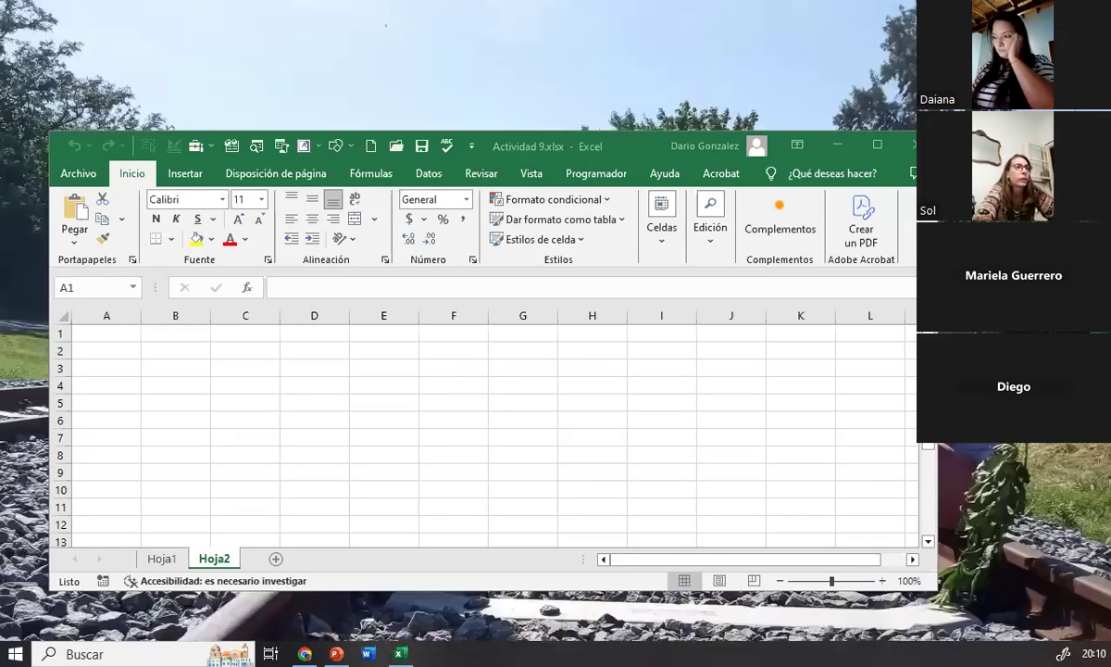
left_click(879, 145)
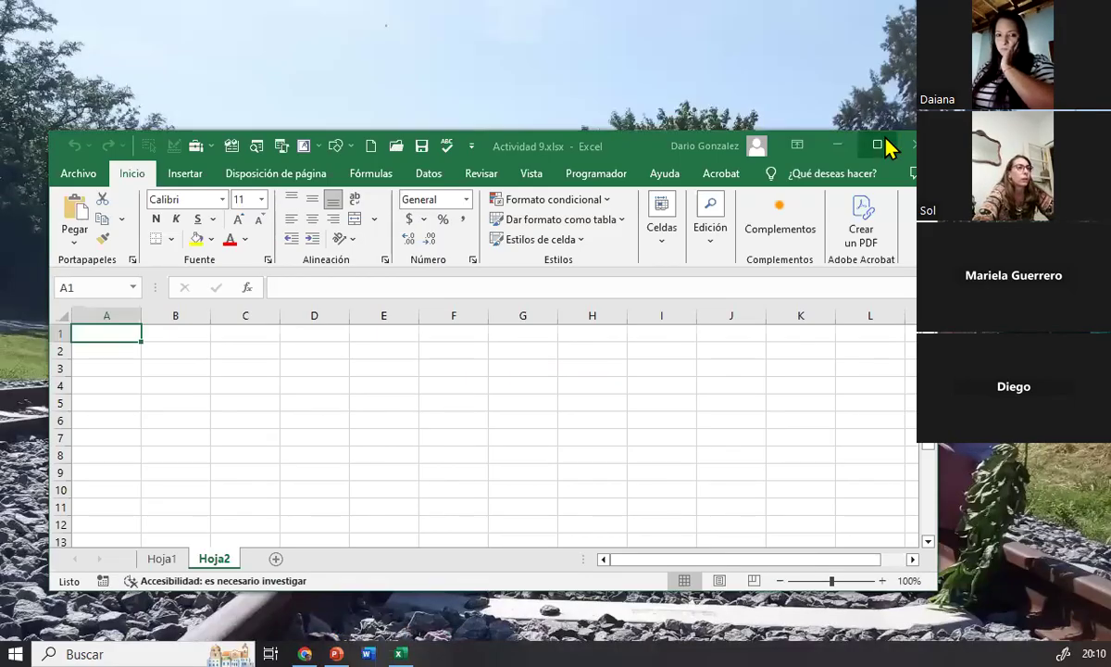
left_click(220, 392)
scroll(87, 243, "up", 2)
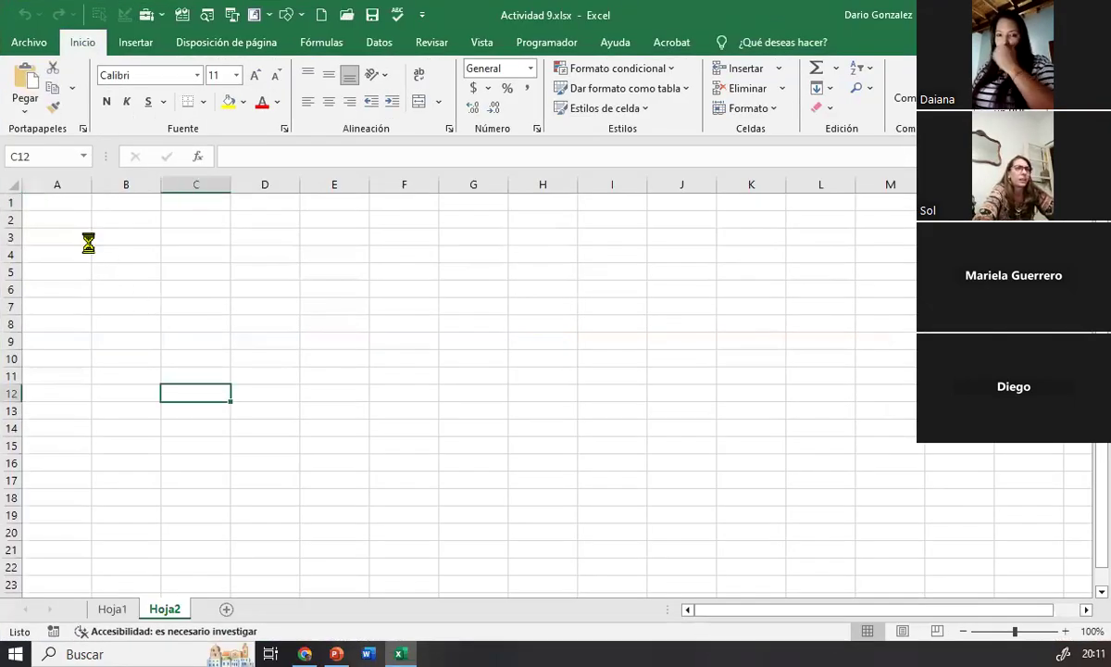
scroll(99, 255, "up", 1)
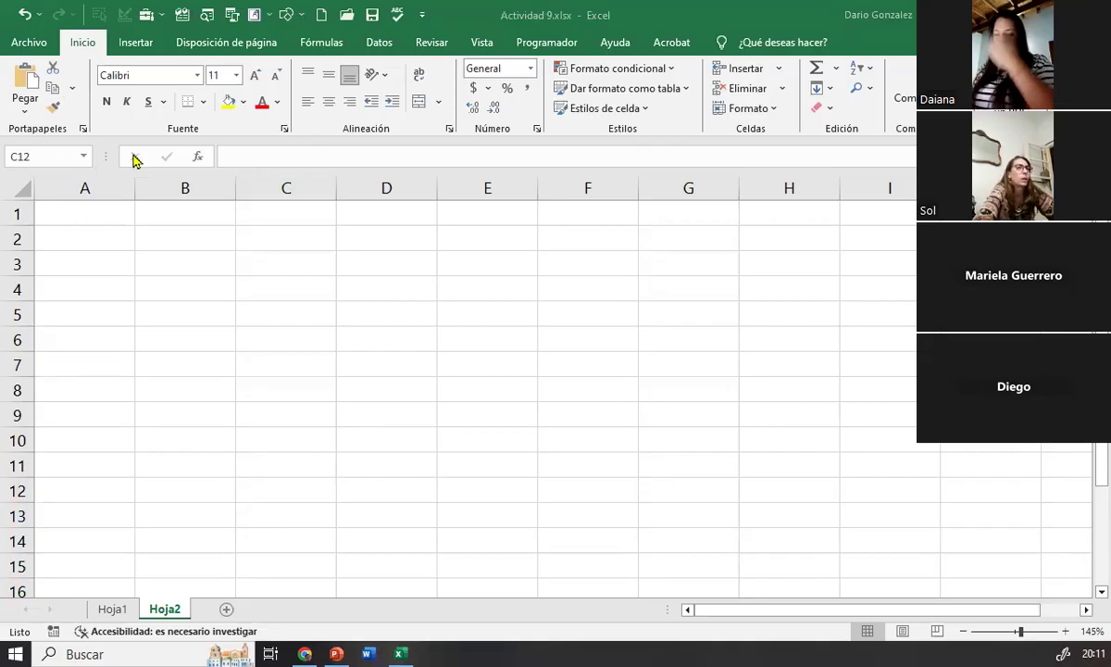
Step: Enter the formula =AHORA() in cell A1 and widen column A to fit the date and time
double_click(105, 210)
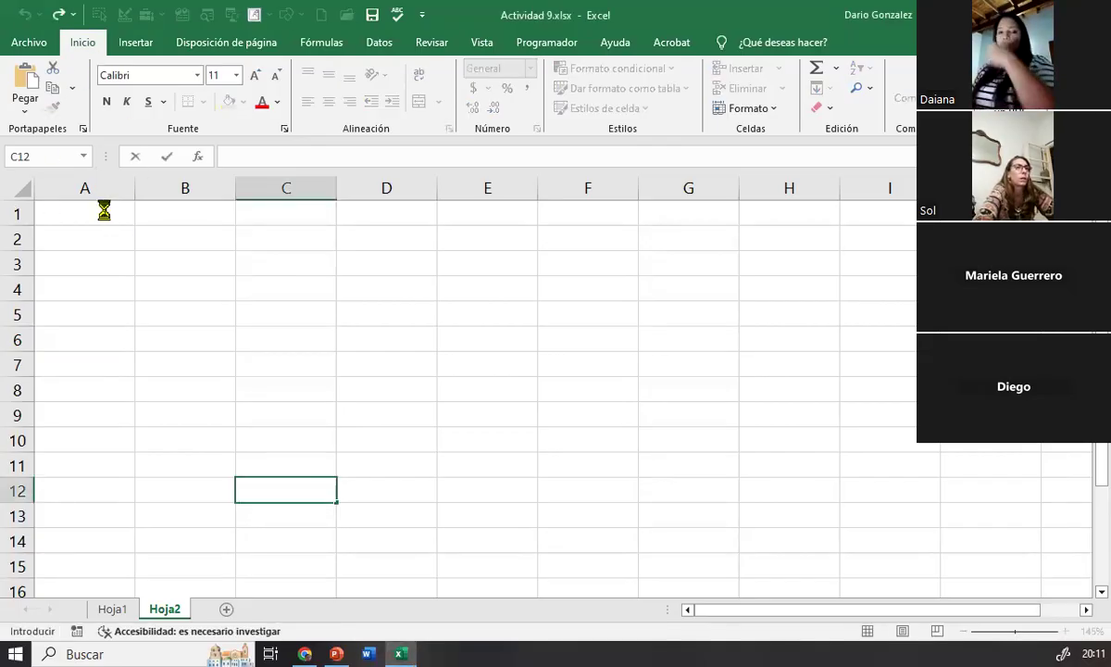
left_click(103, 210)
type("AHORA")
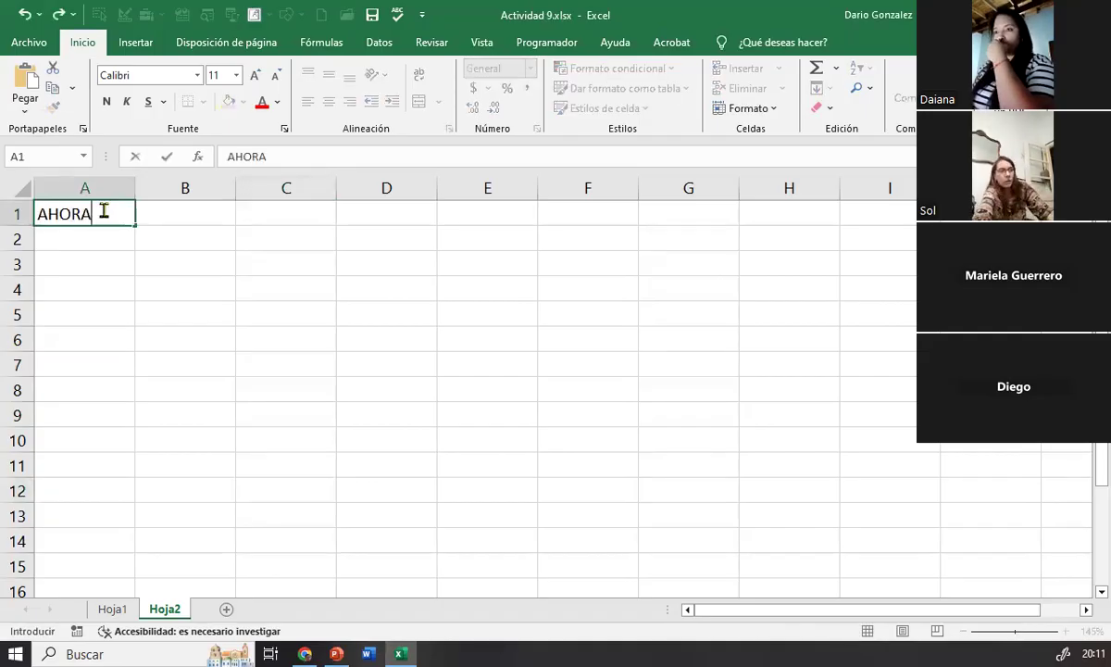
type("()")
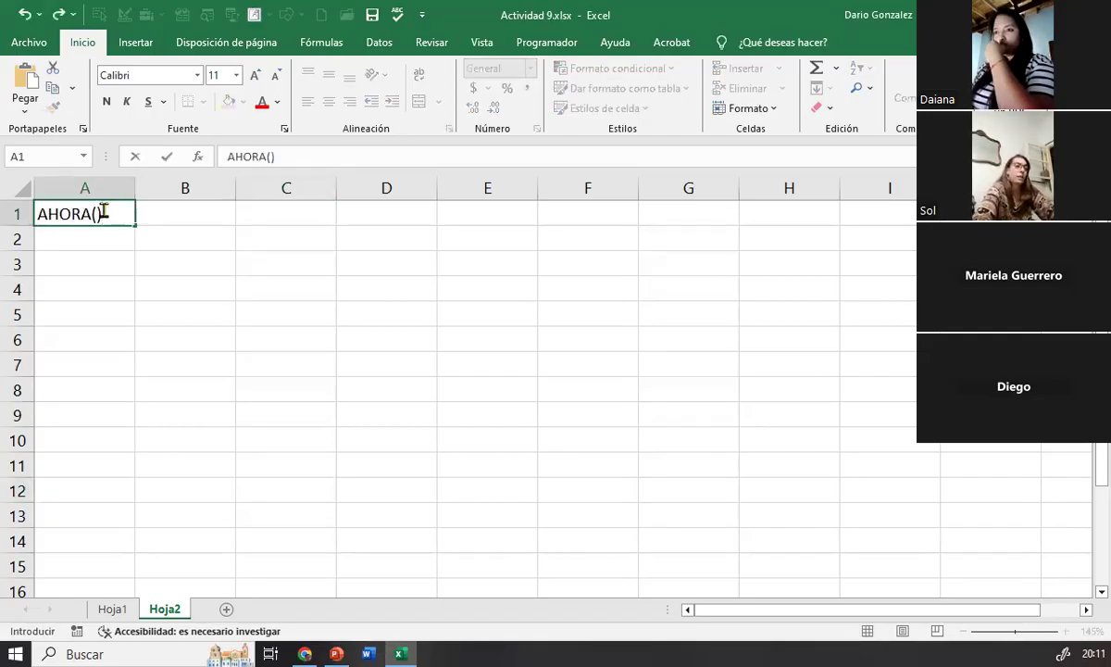
left_click(38, 211)
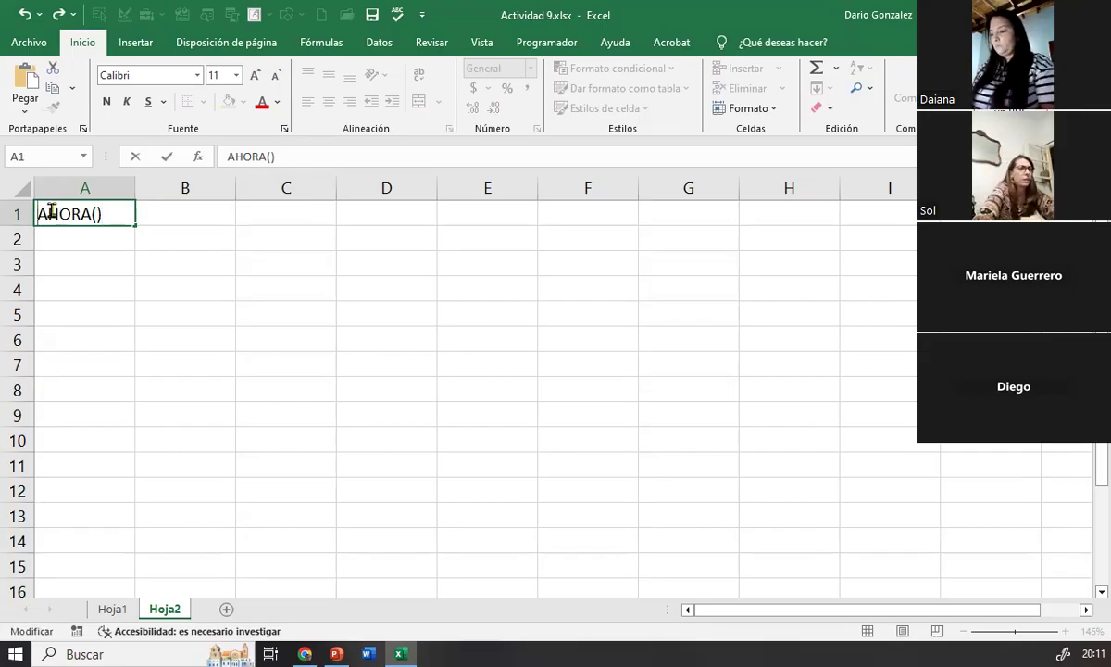
type("=")
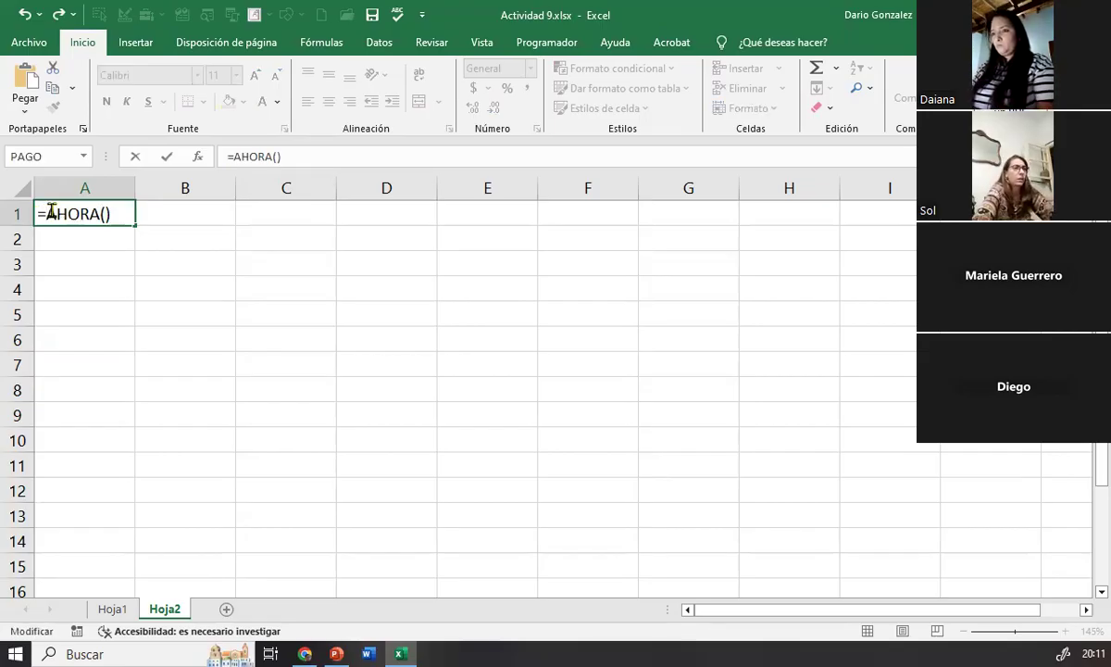
key("Return")
left_click_drag(170, 188, 191, 188)
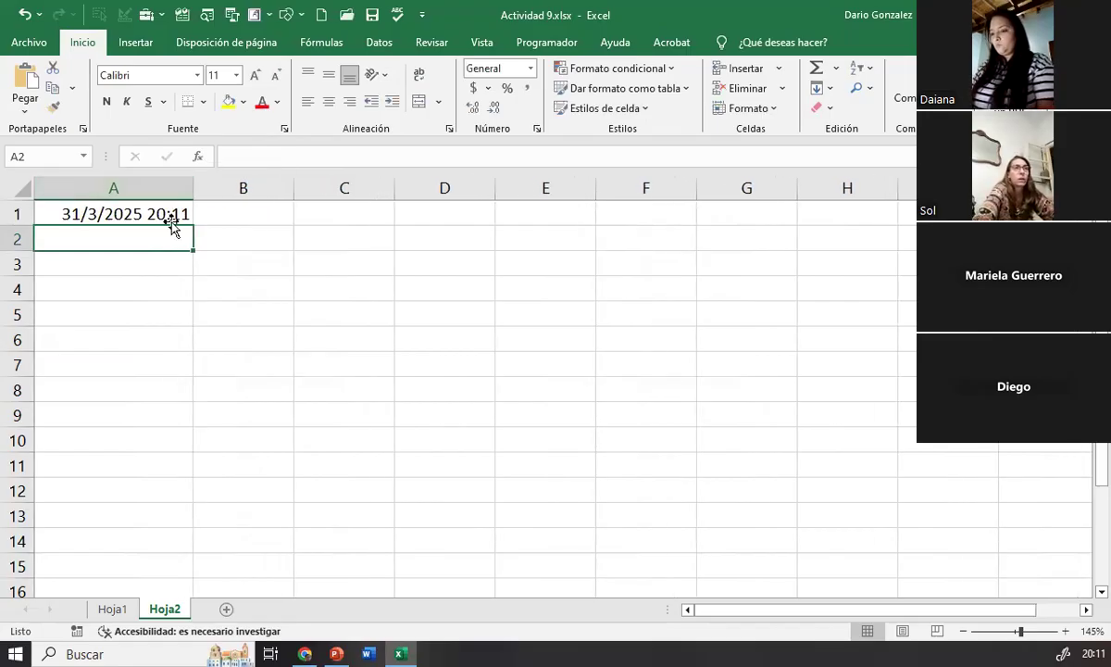
Step: Enter the day 31 in B2, the month 3 in B3 and the year 2025 in B4
left_click(115, 281)
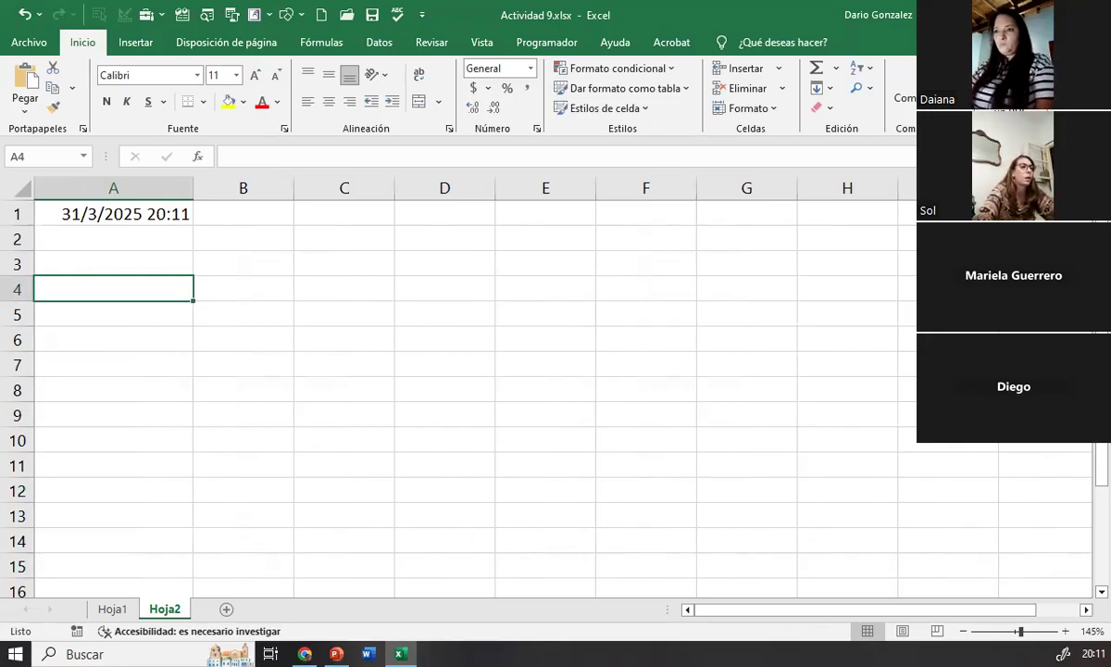
left_click(242, 244)
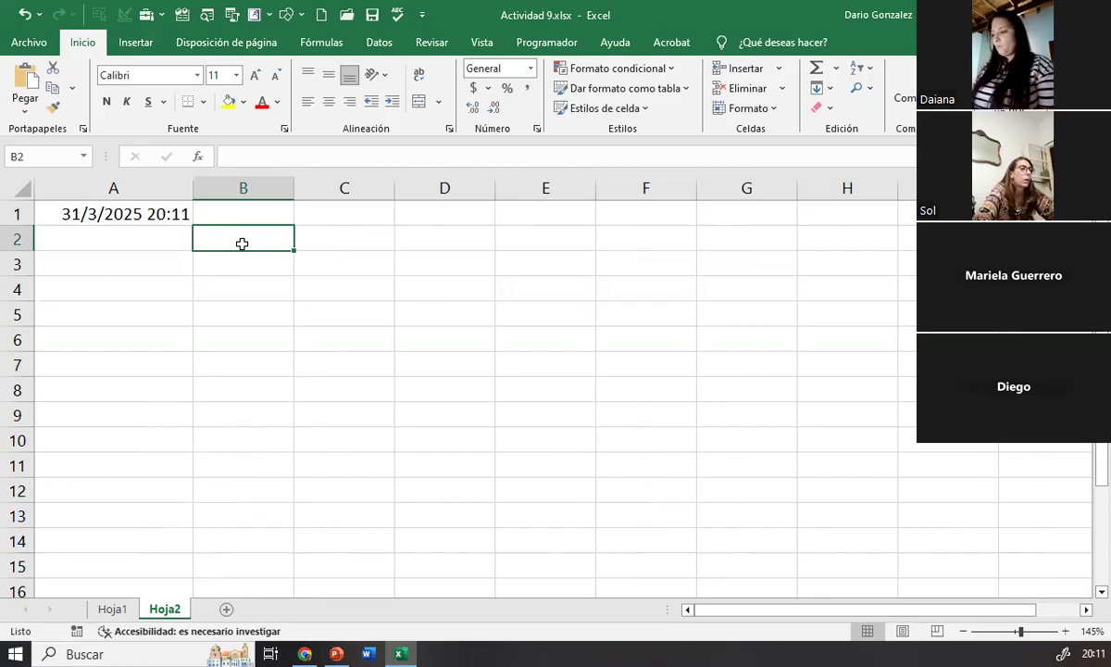
type("31")
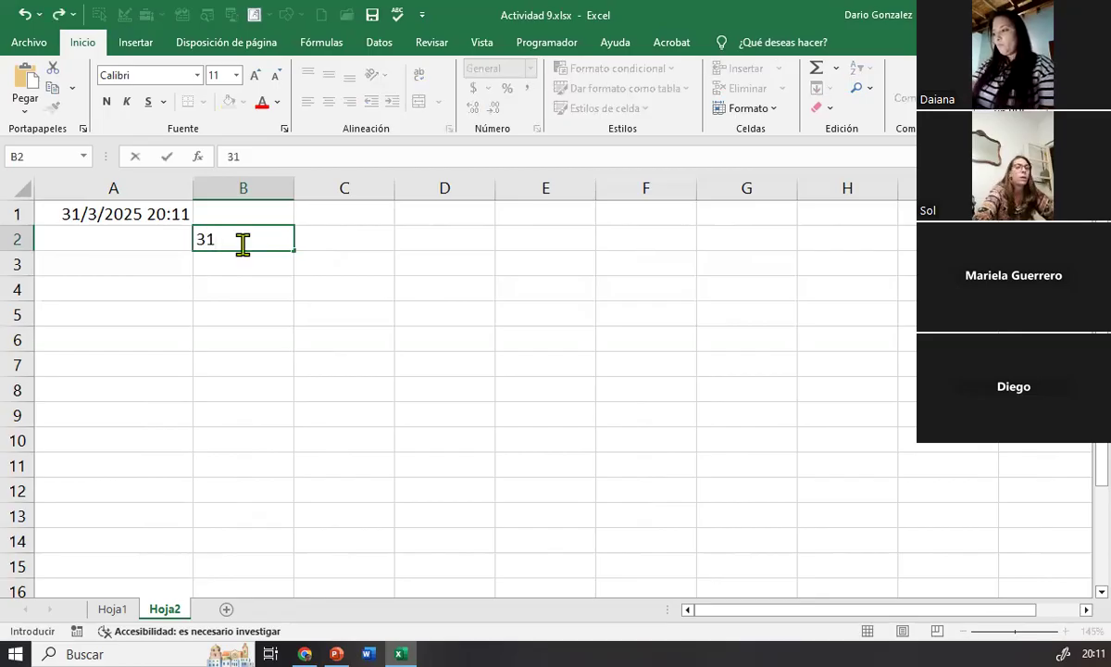
key("Return")
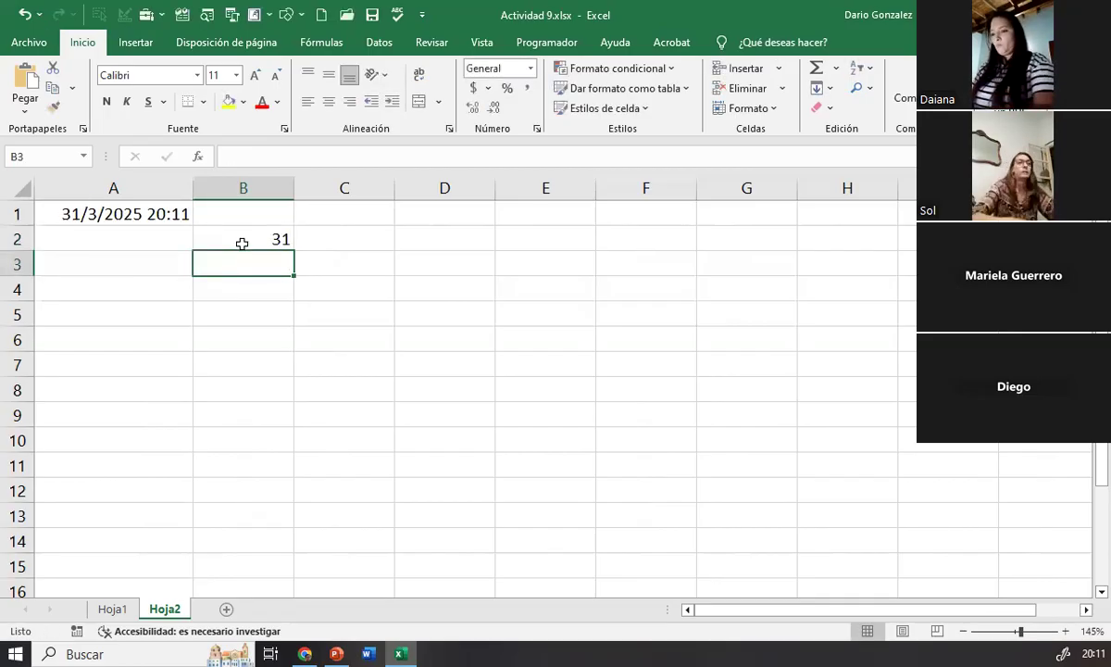
type("0")
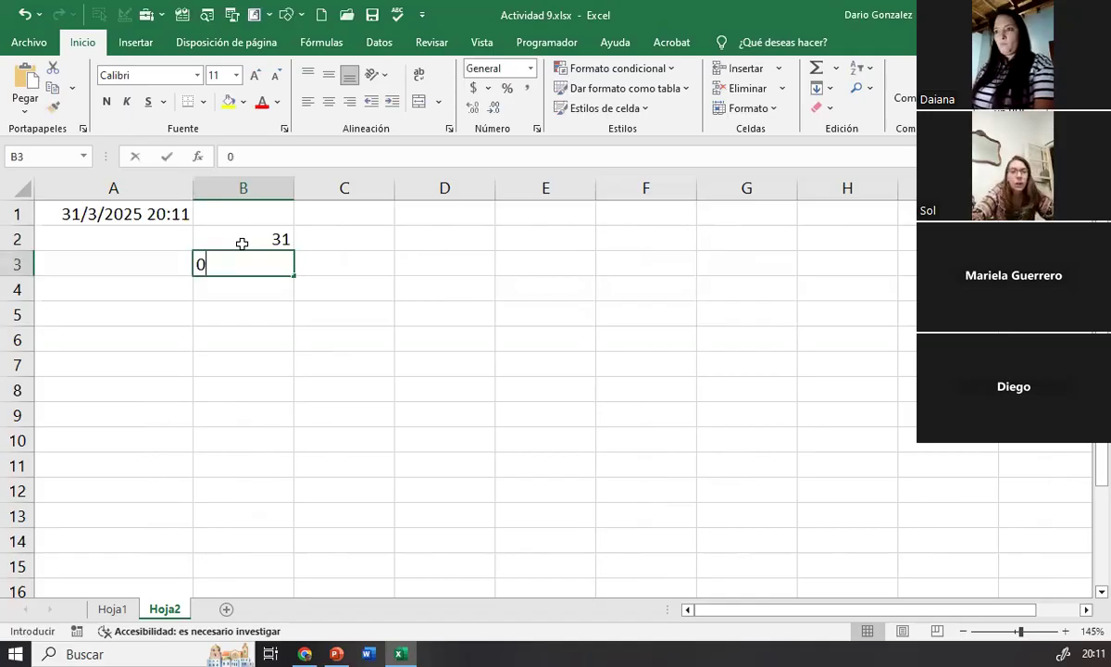
key("BackSpace")
type("3")
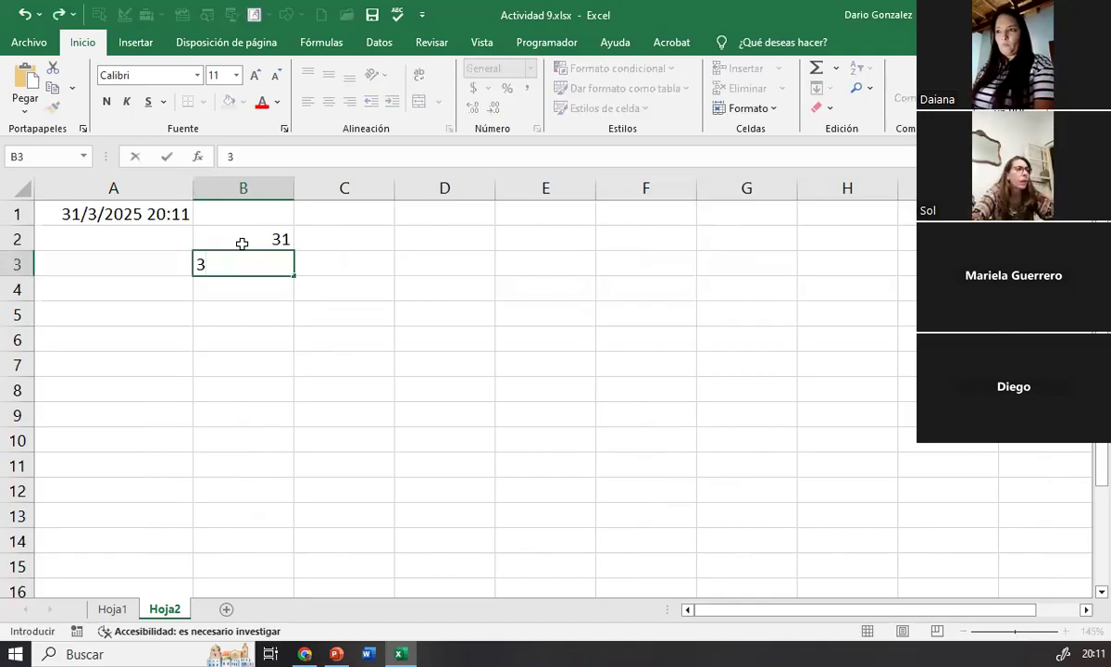
key("Return")
type("2025")
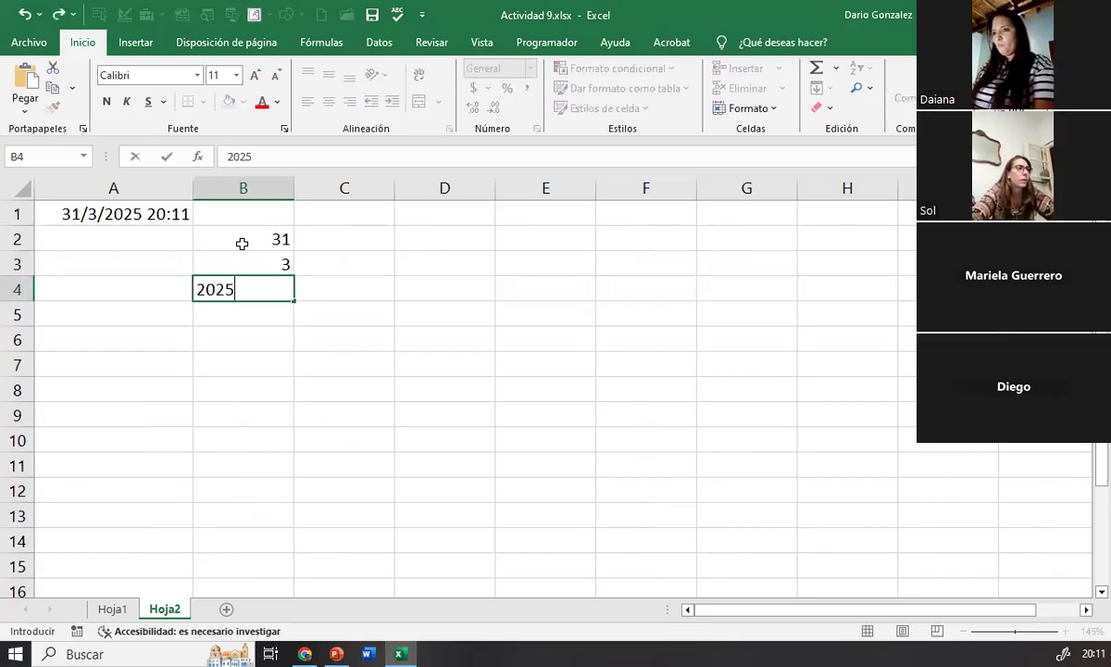
key("Return")
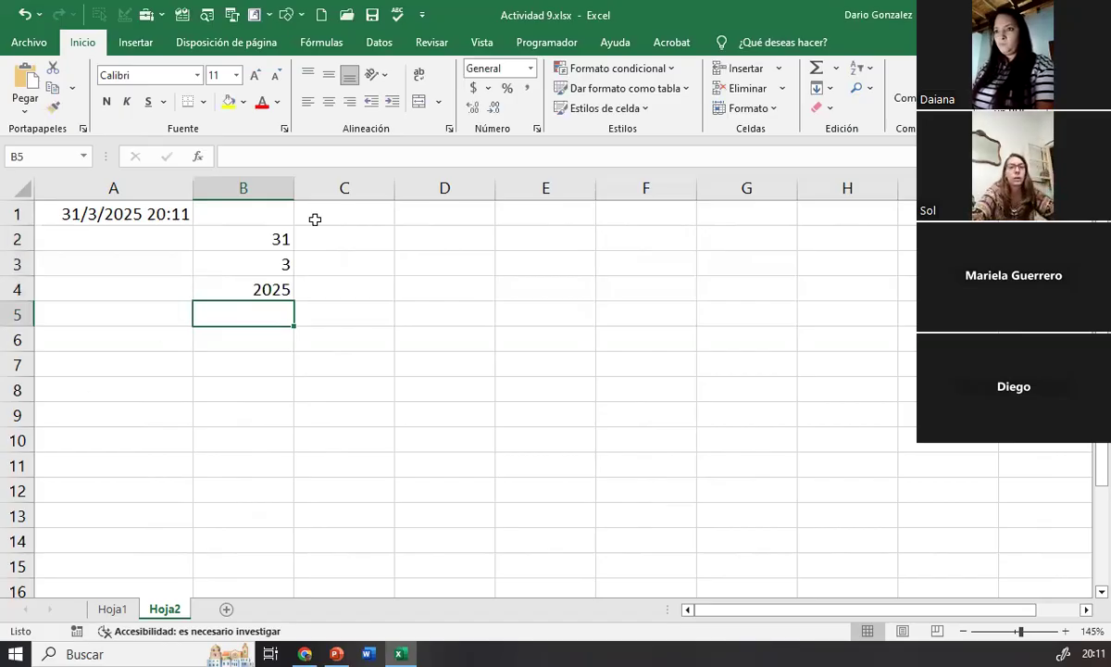
Step: Build the date in cell C5 from the year, month and day cells with =FECHA(B4;B3;B2)
left_click(351, 307)
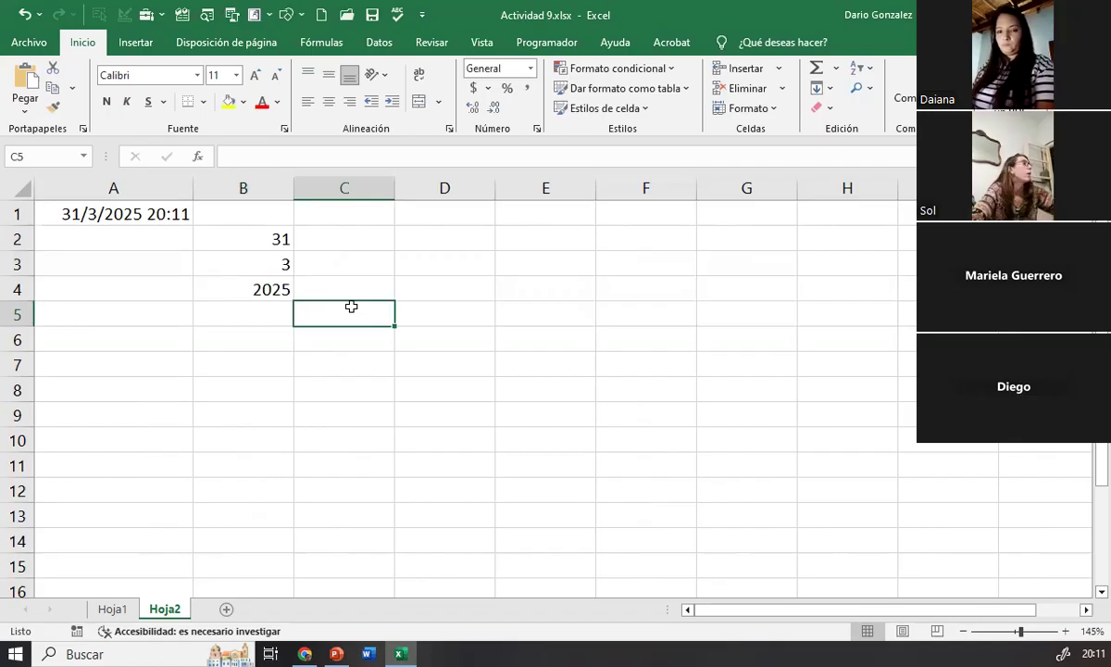
type("=")
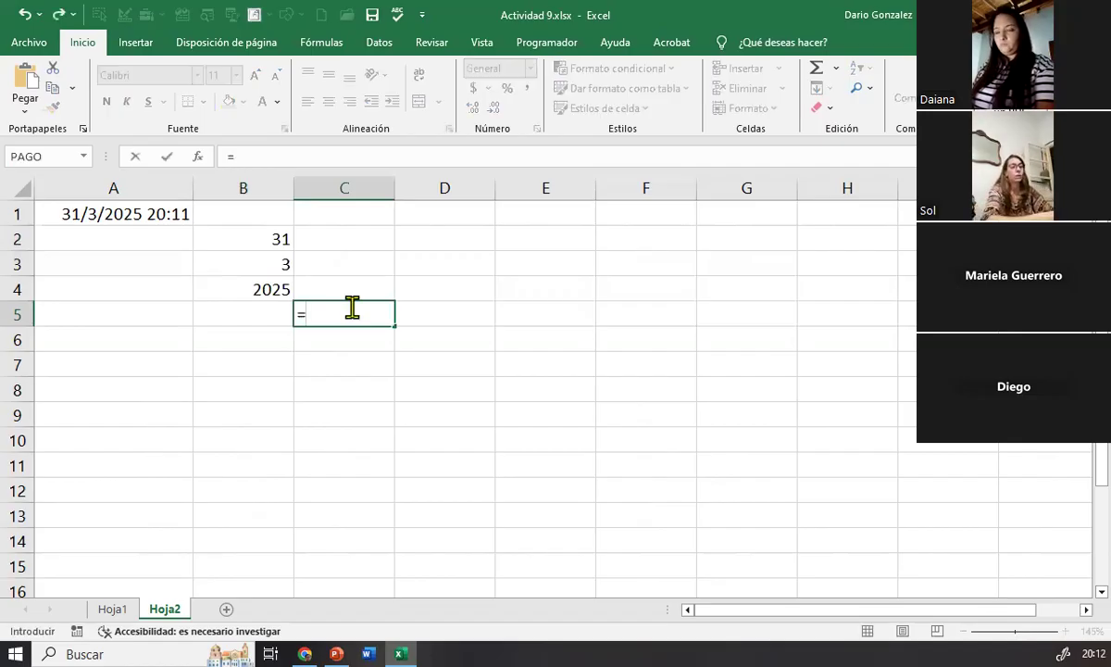
type("FECHA")
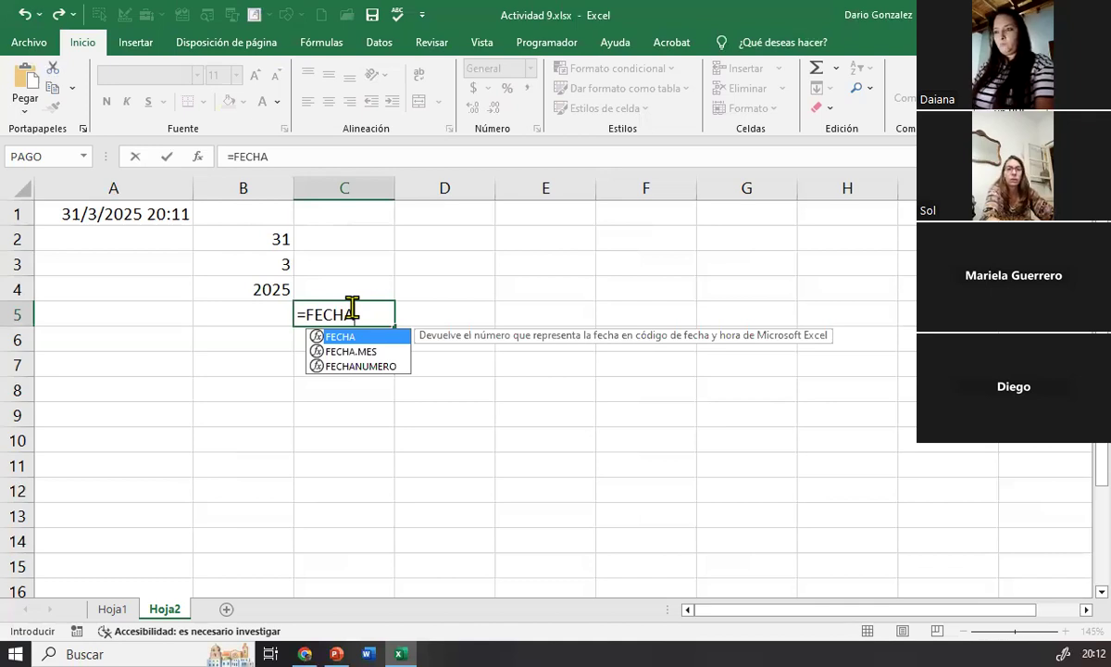
type("()")
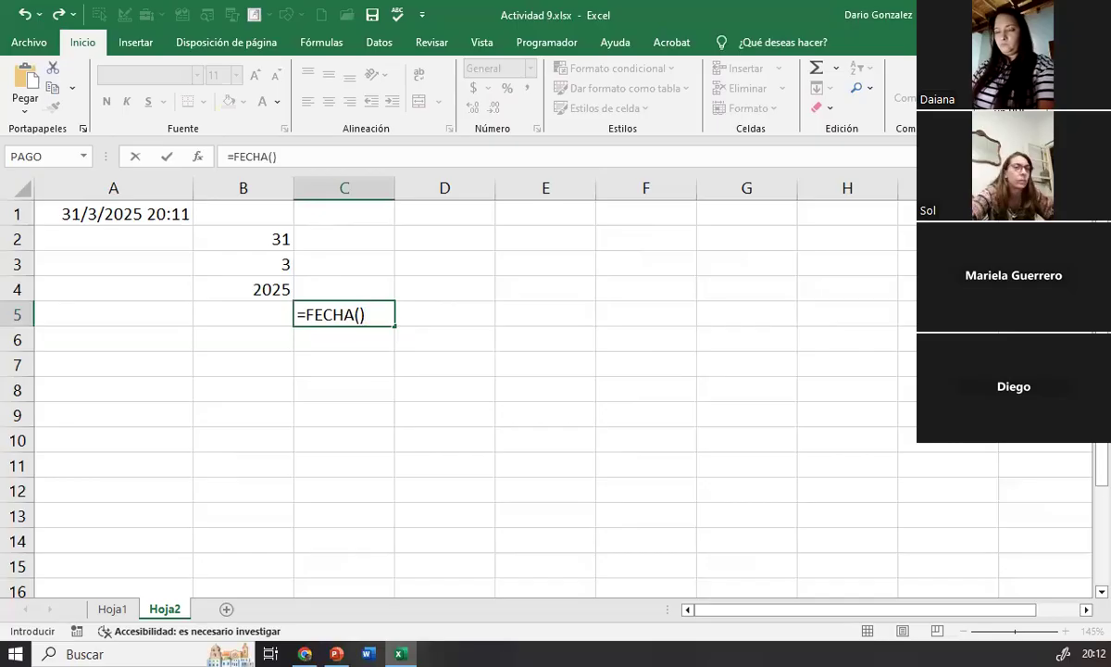
left_click(366, 314)
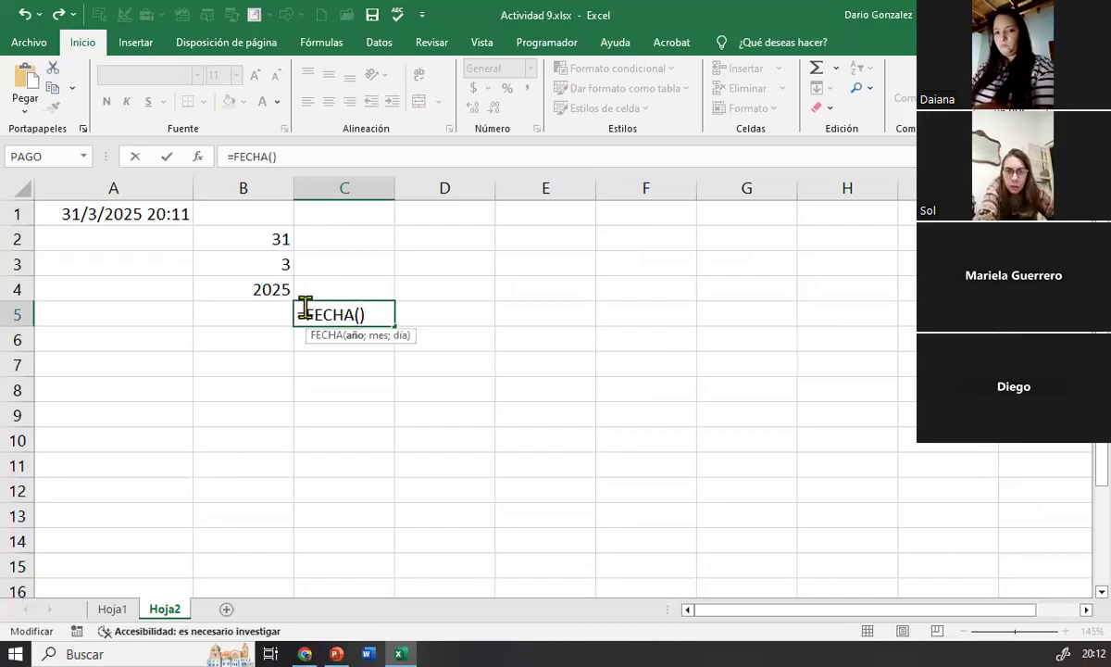
left_click(262, 285)
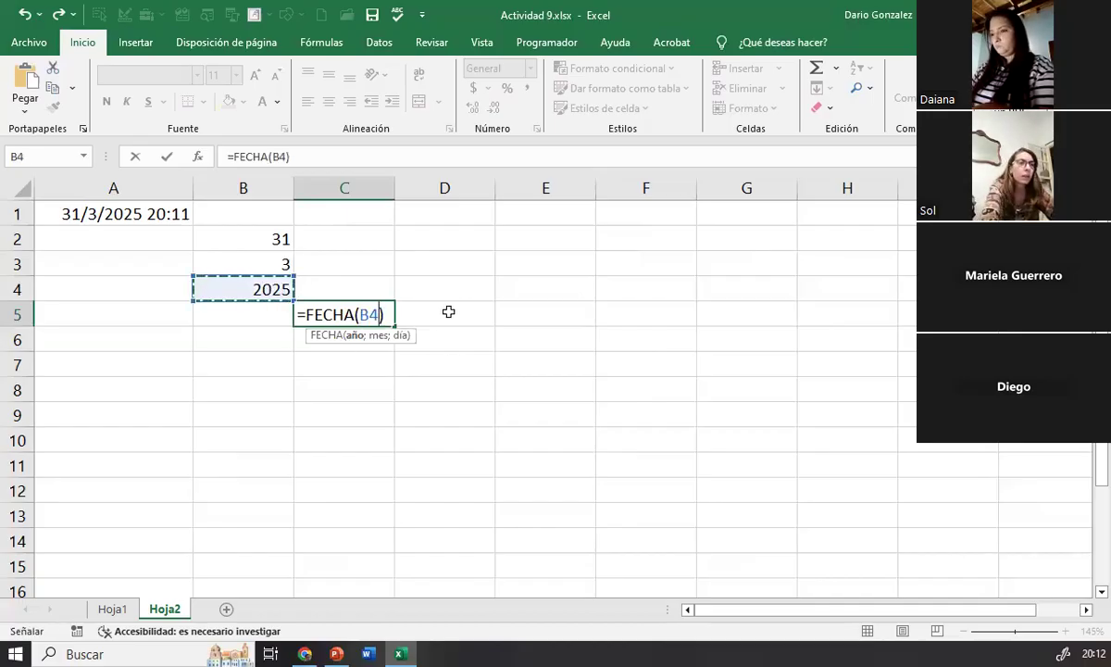
type(";")
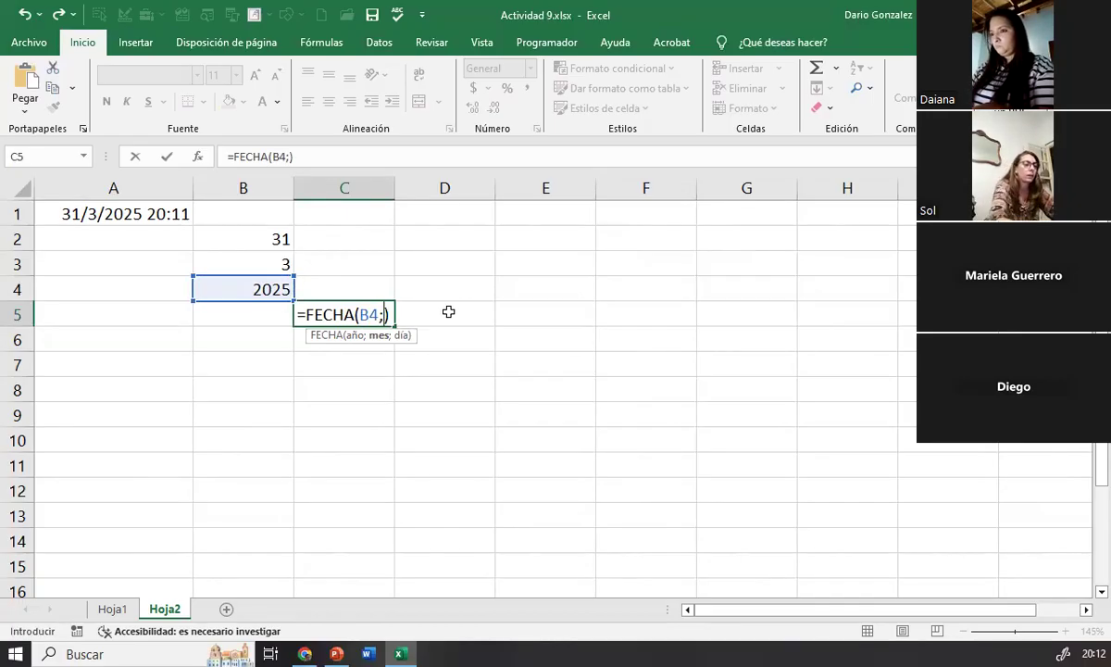
left_click(257, 264)
type(";")
left_click(226, 238)
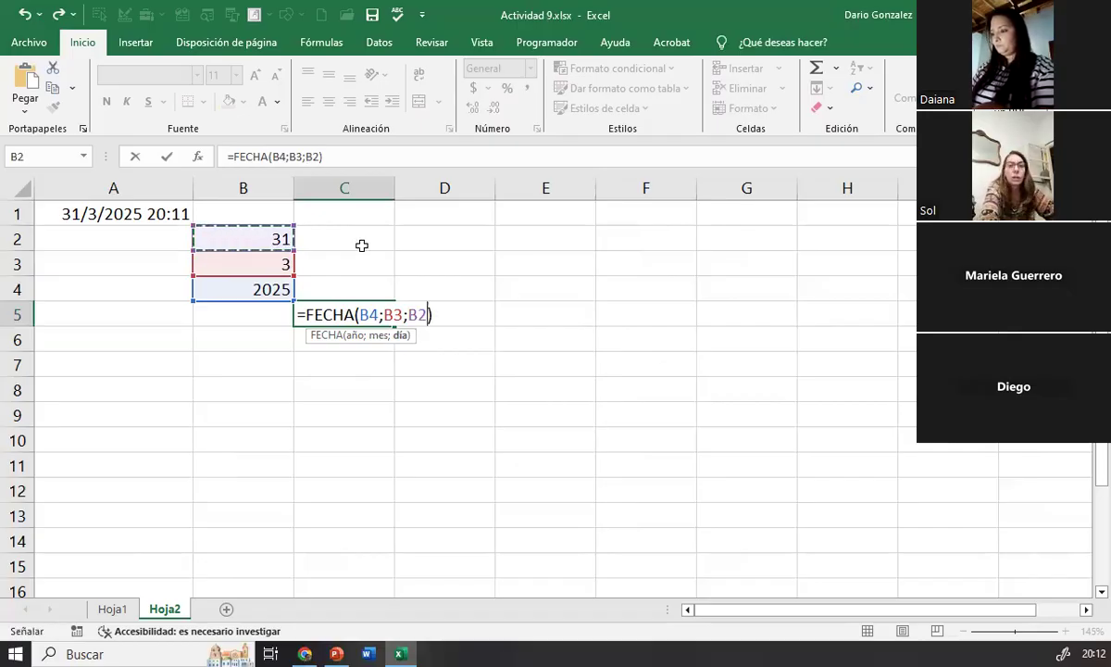
key("Return")
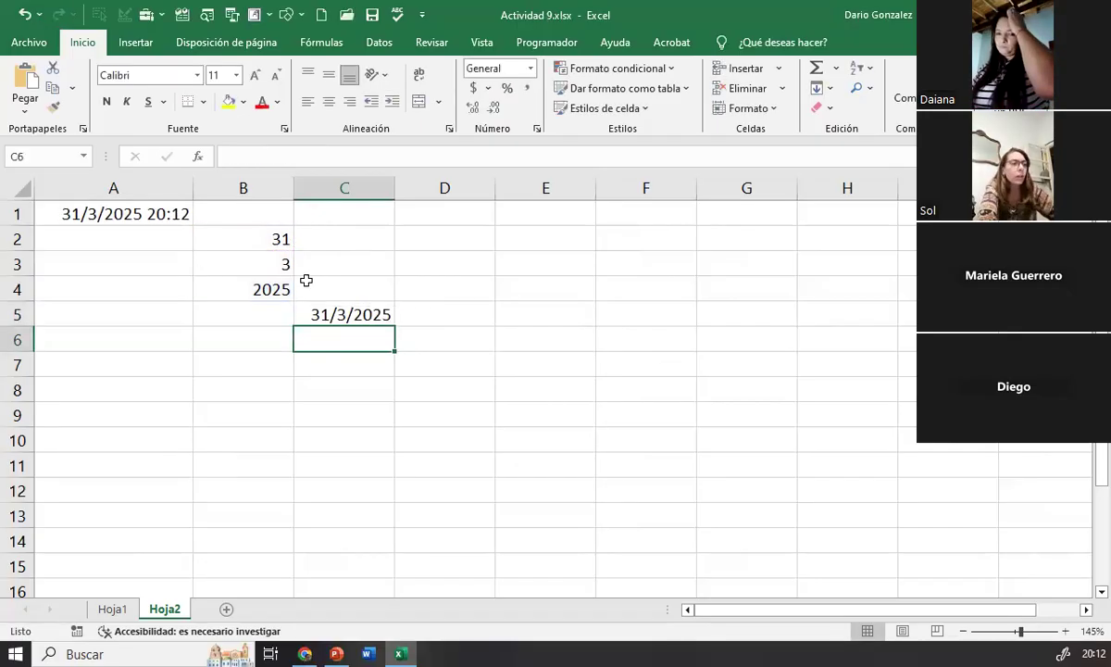
Step: Widen column C and select the FECHA formula cell C5 to review it
left_click_drag(280, 238, 275, 292)
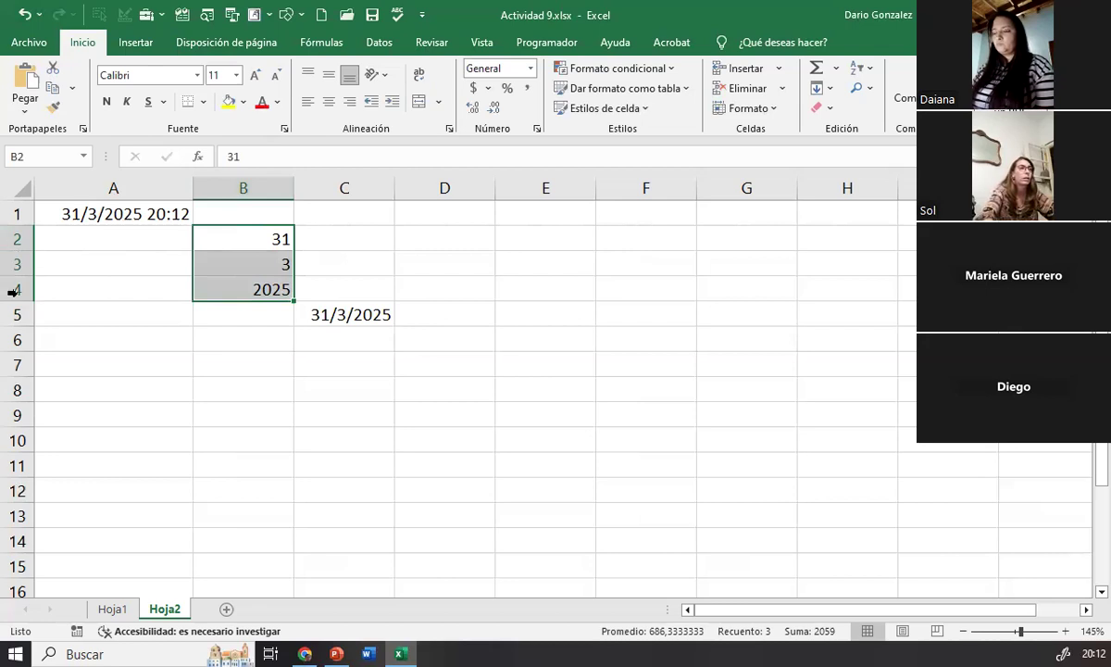
left_click(362, 320)
left_click_drag(395, 188, 443, 188)
left_click(369, 398)
left_click(366, 315)
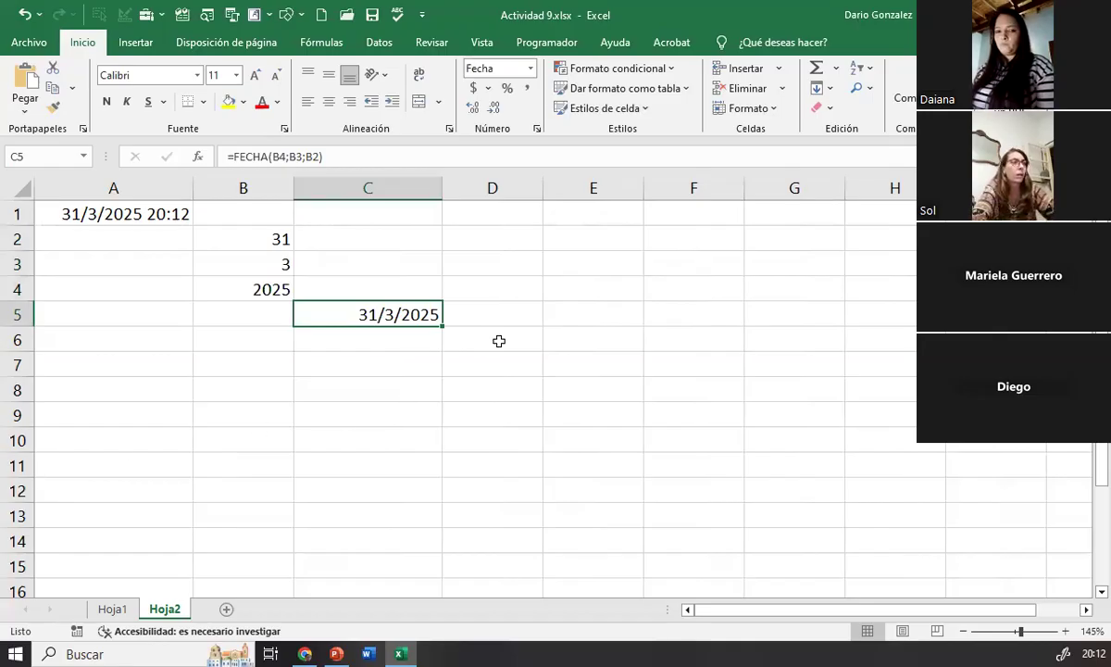
Step: Enter the birth date in cell D1 in day/month/year form as the start date
left_click(489, 216)
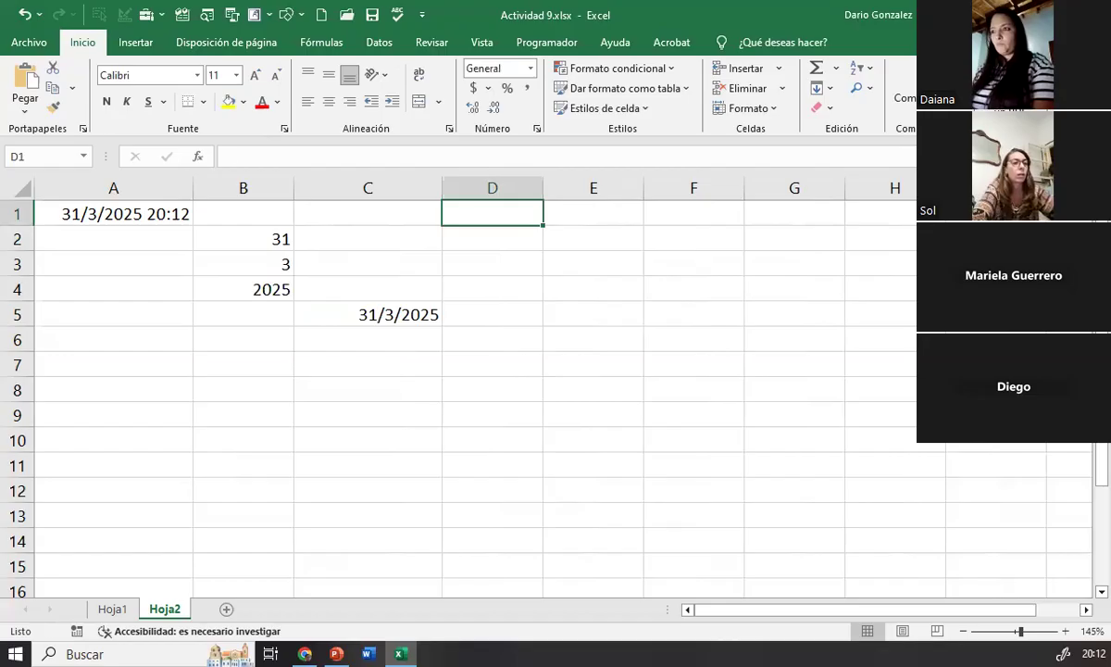
type("02/09/1979")
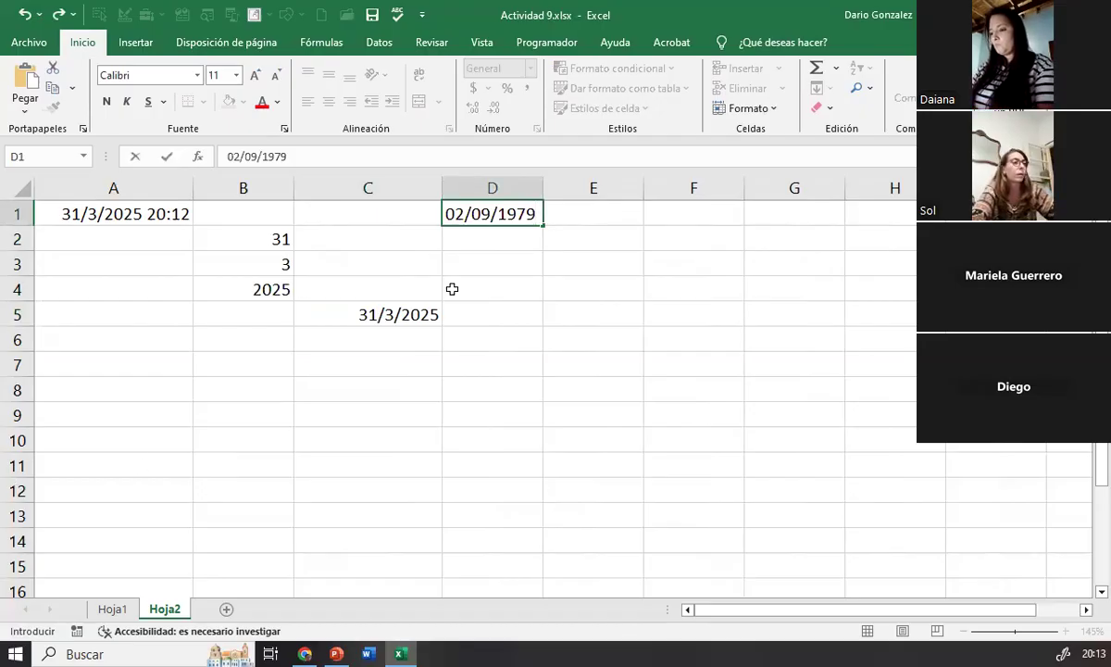
Step: Enter the formula =HOY() in cell E1 and compare it with the AHORA formula in A1
left_click(574, 216)
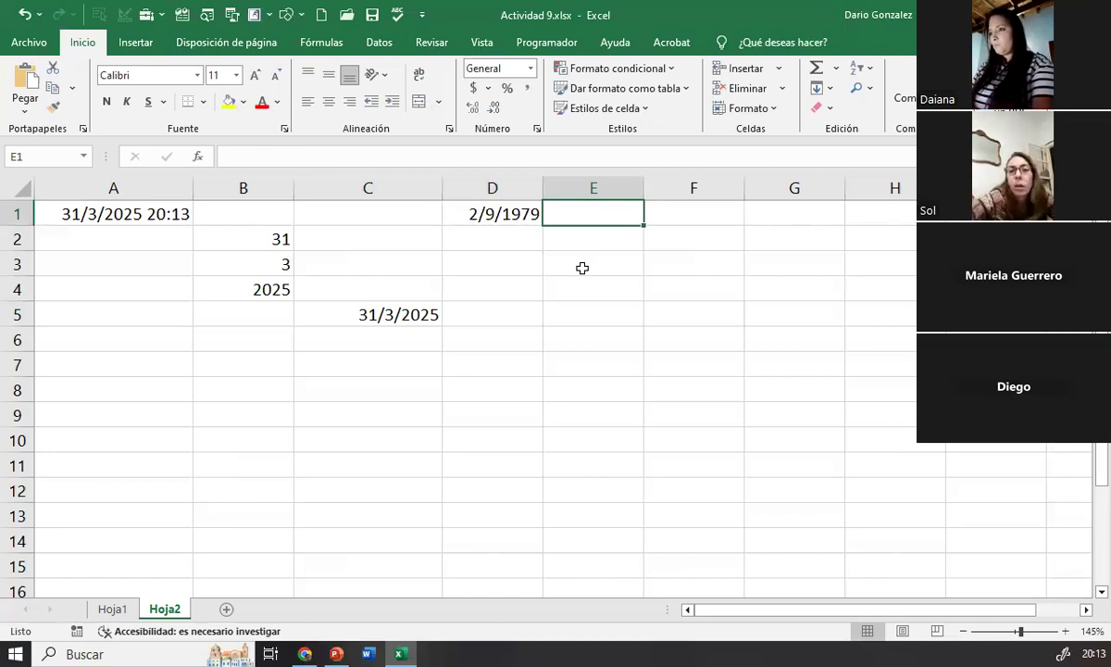
type("=")
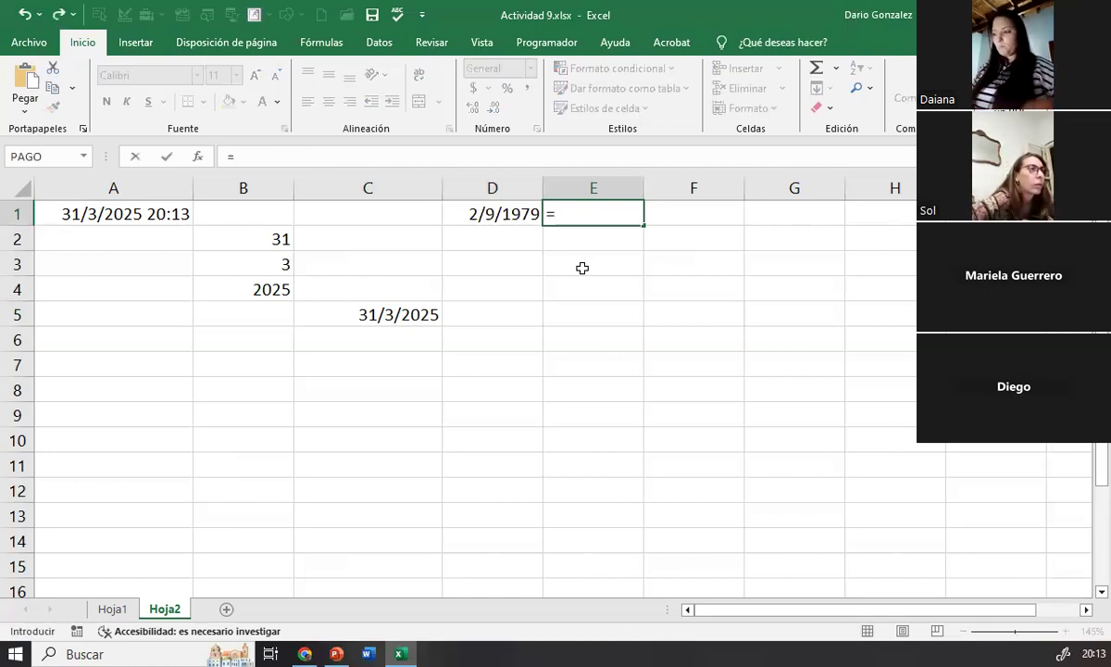
type("HOY")
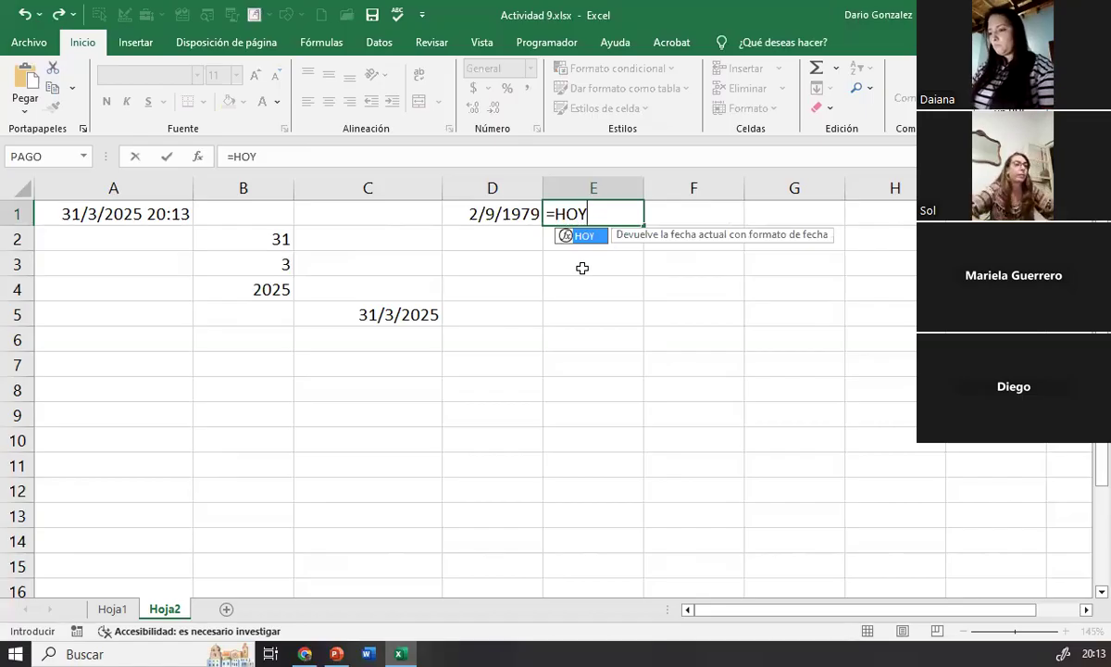
type("()")
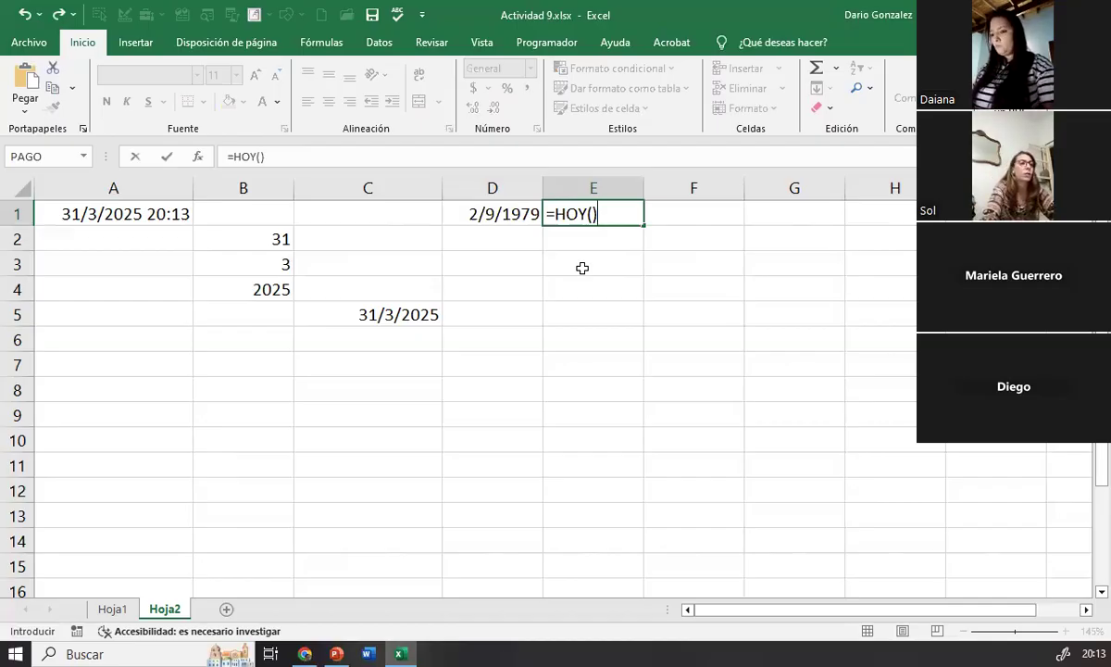
key("Return")
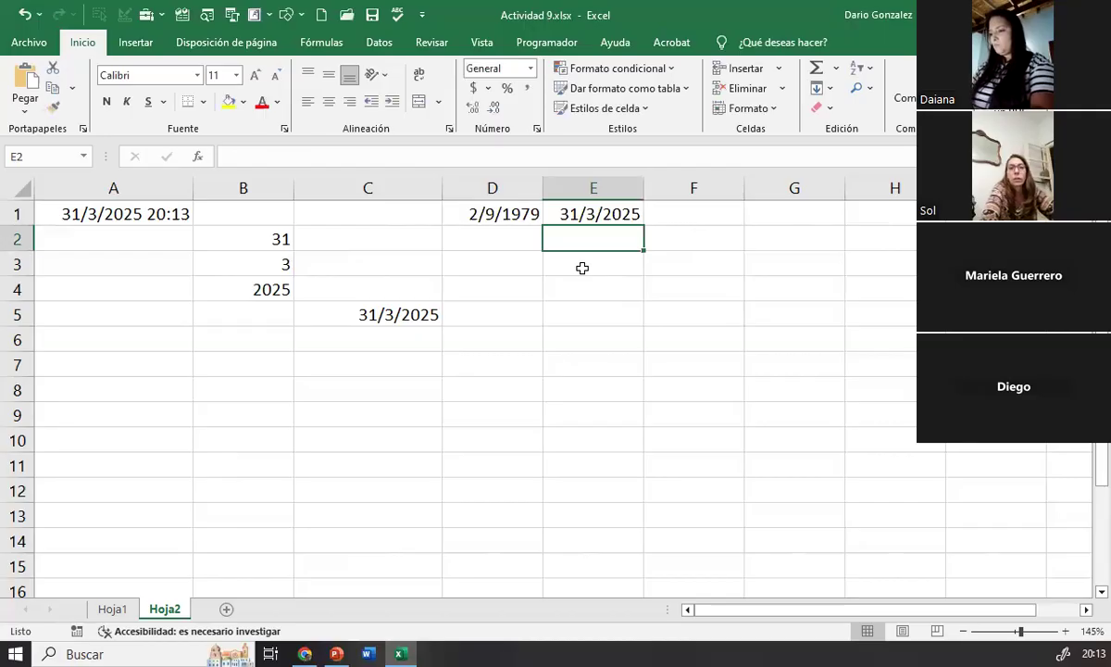
left_click(80, 205)
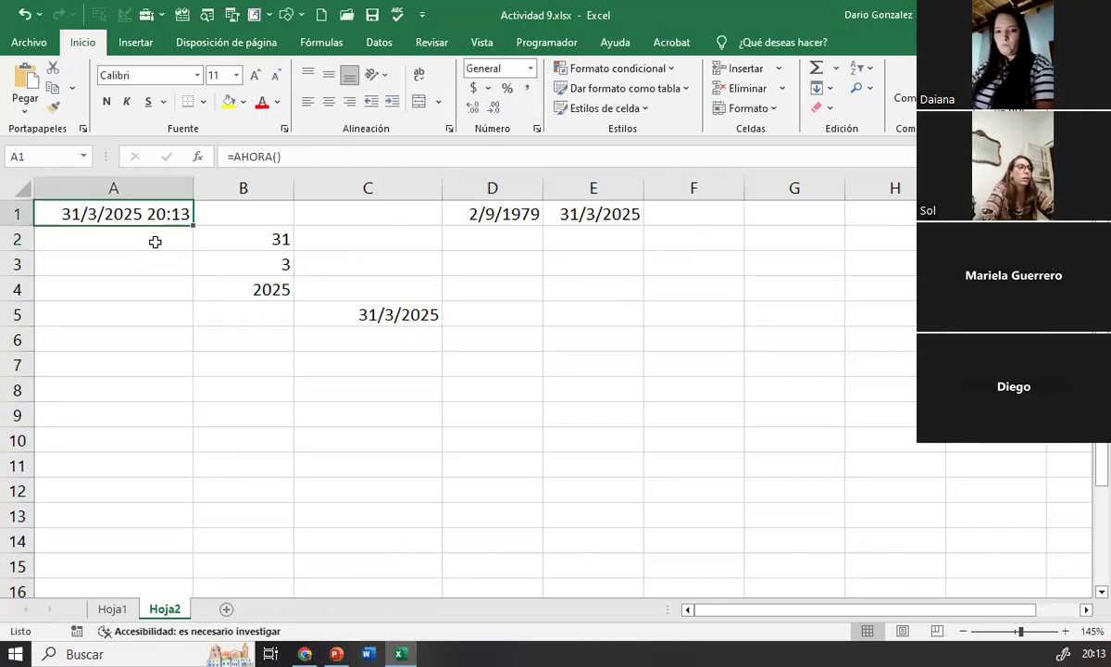
left_click(635, 214)
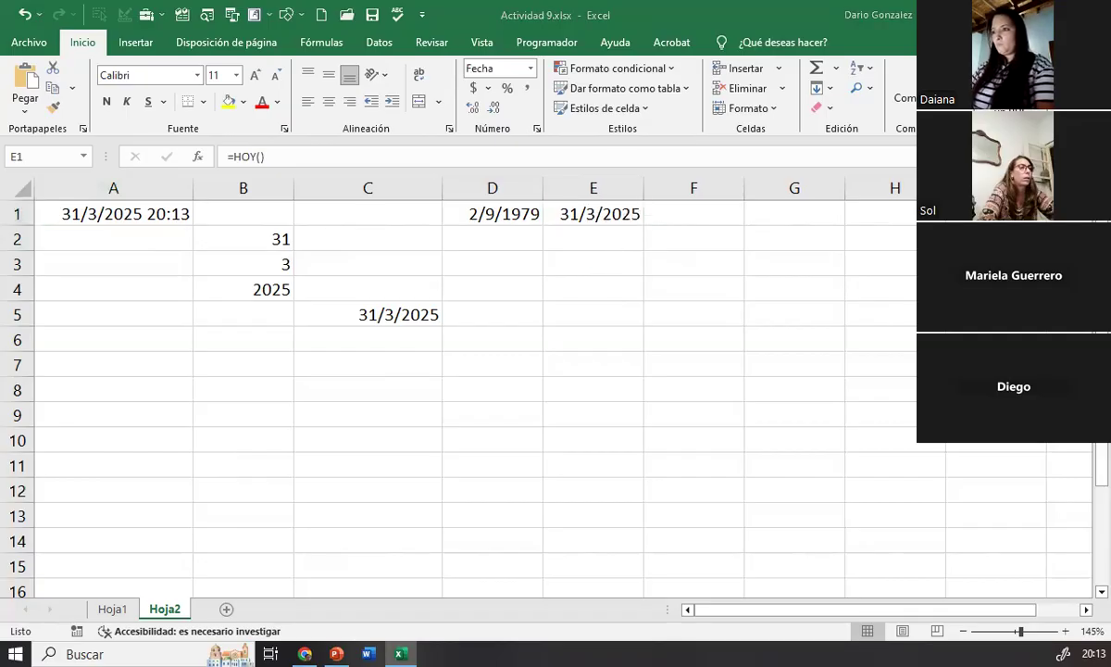
Step: Calculate the days between the two dates in E2 with =DIAS360(D1;E1;VERDADERO), using the European method
left_click(595, 239)
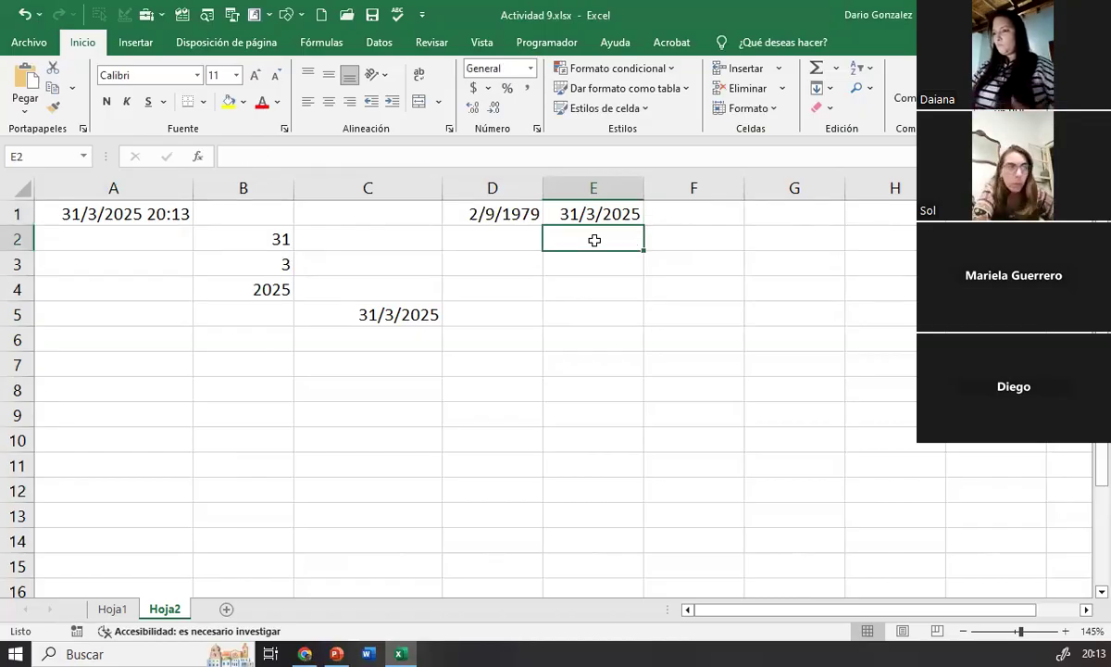
type("=")
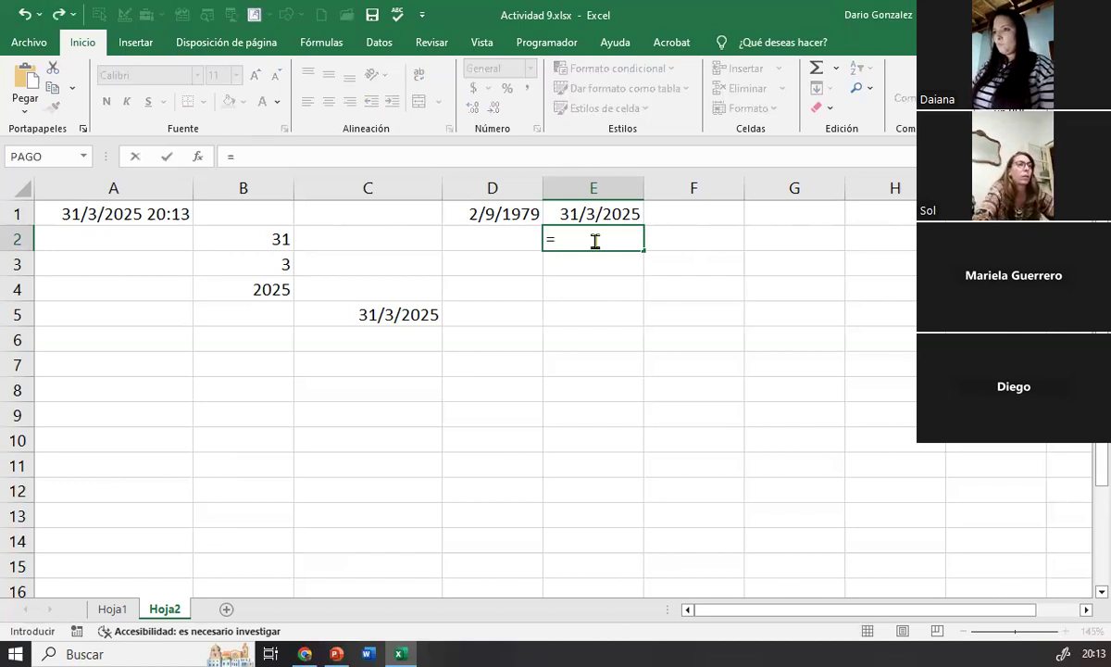
type("DIAS")
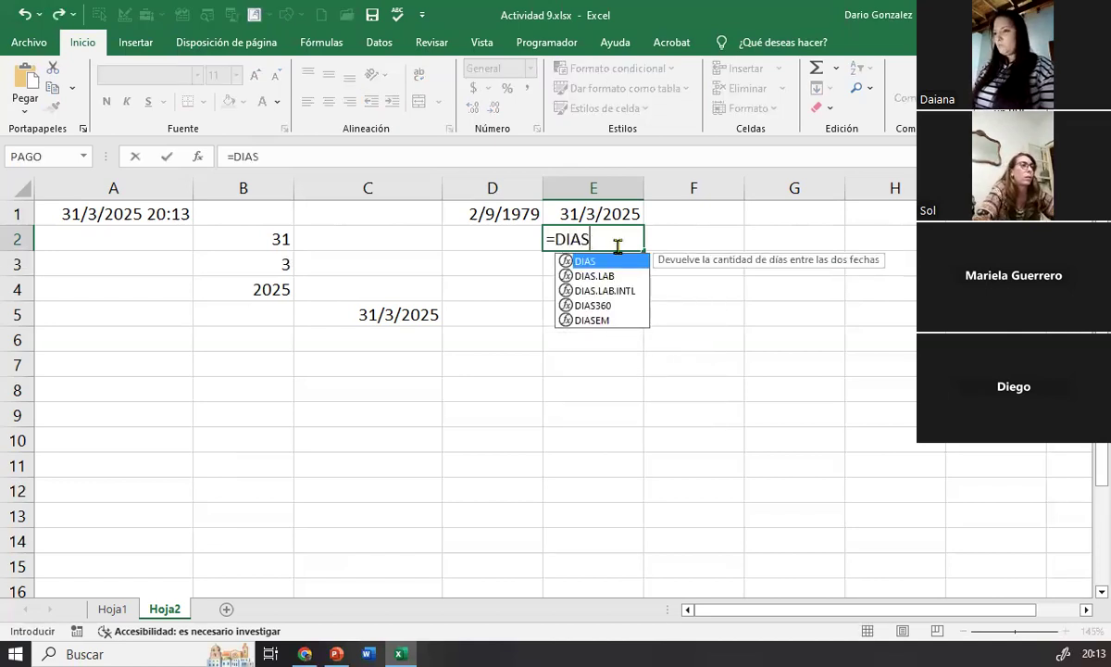
double_click(597, 305)
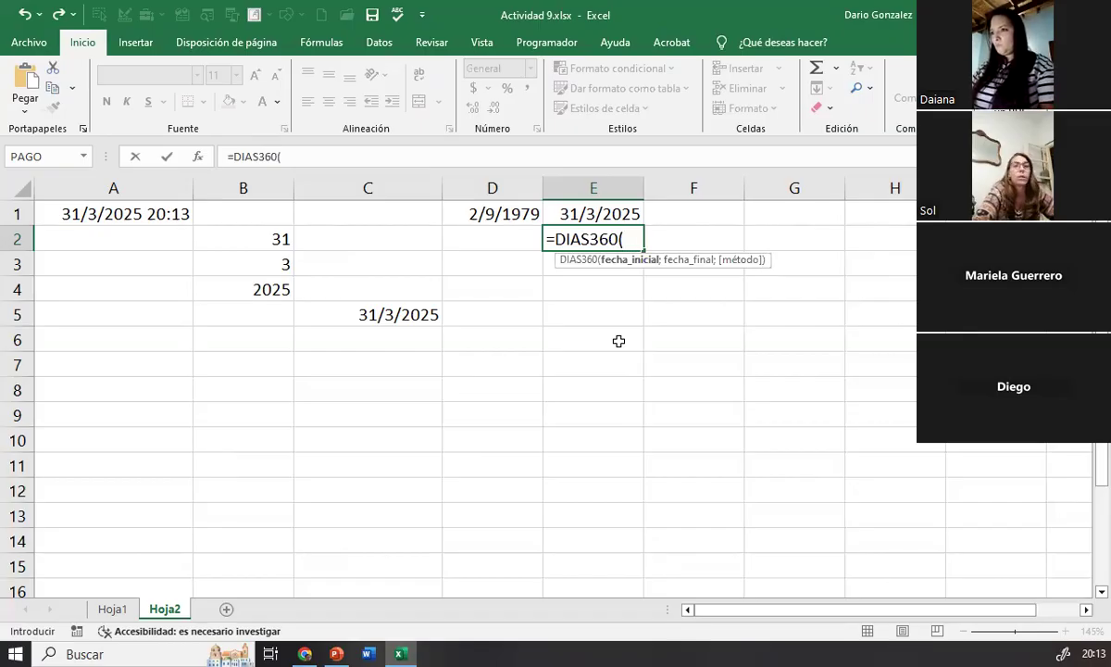
left_click(493, 213)
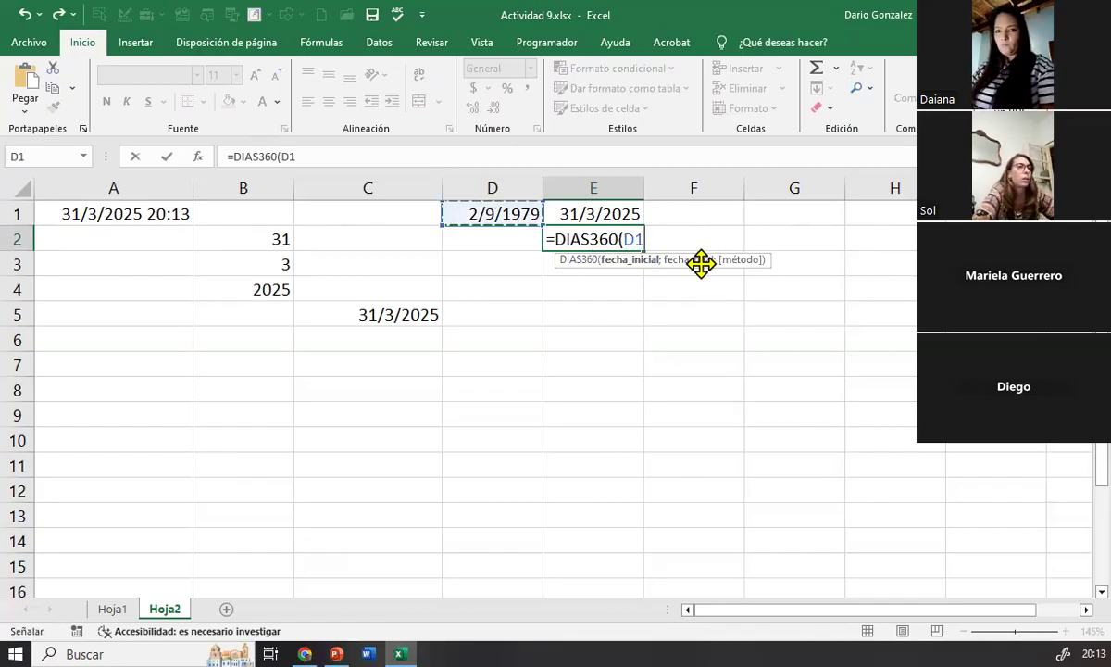
type(";")
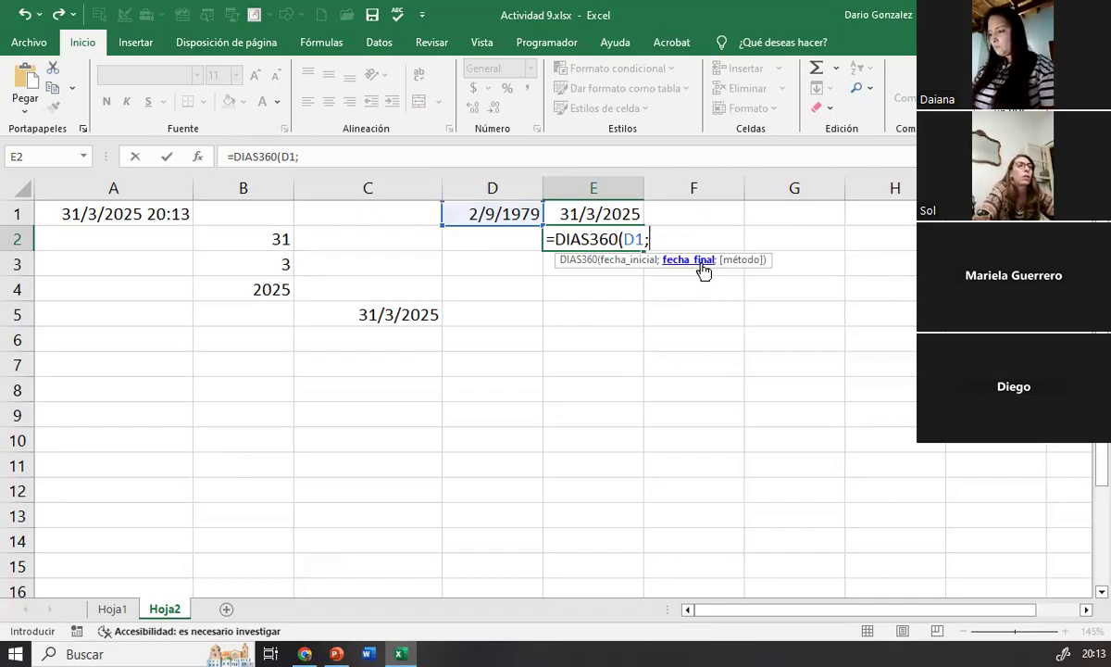
left_click(554, 206)
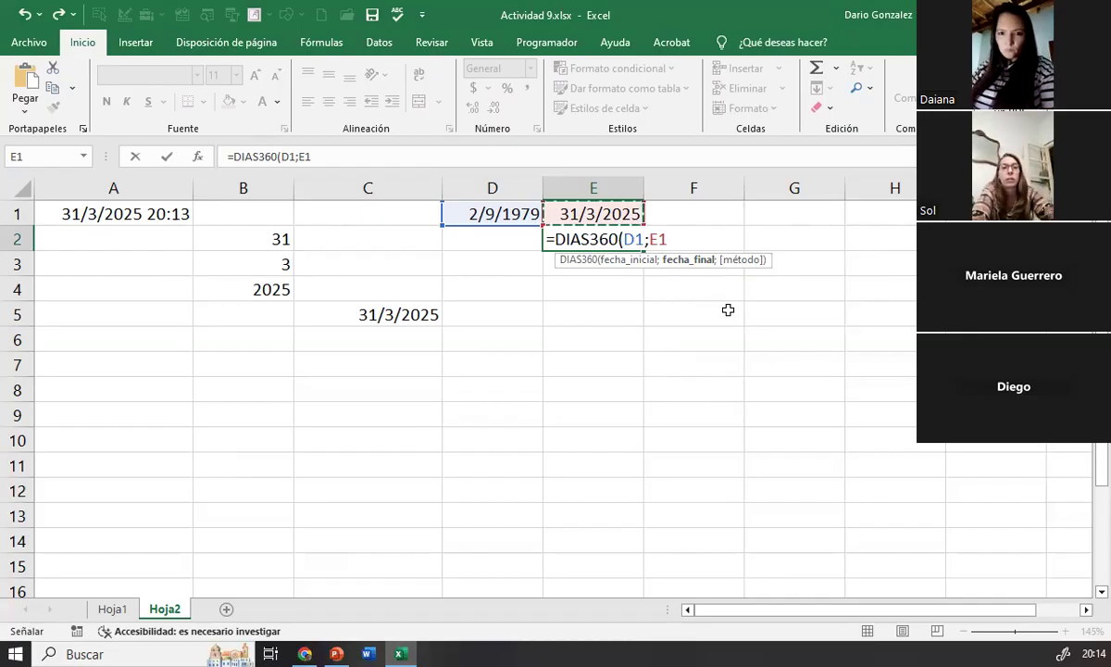
type(";")
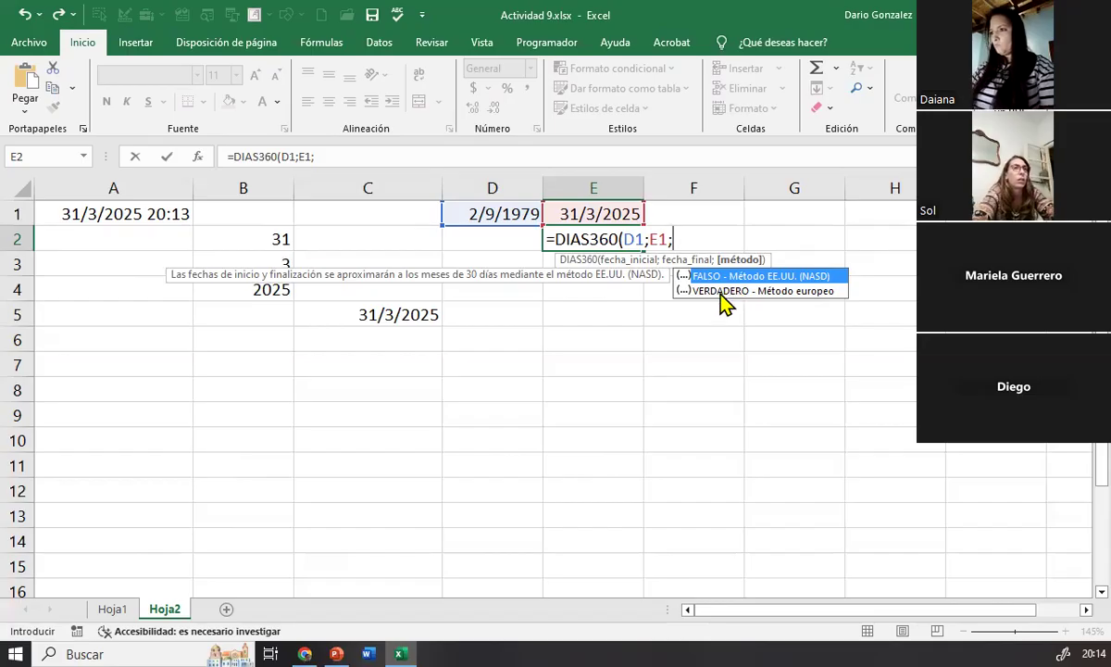
double_click(722, 293)
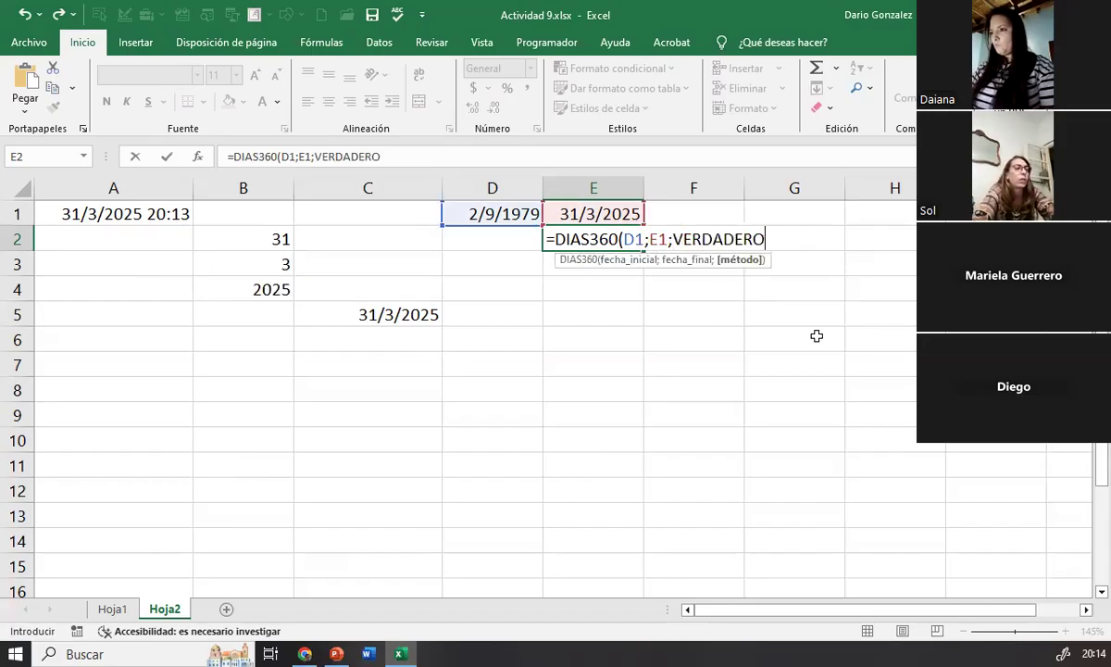
type(")")
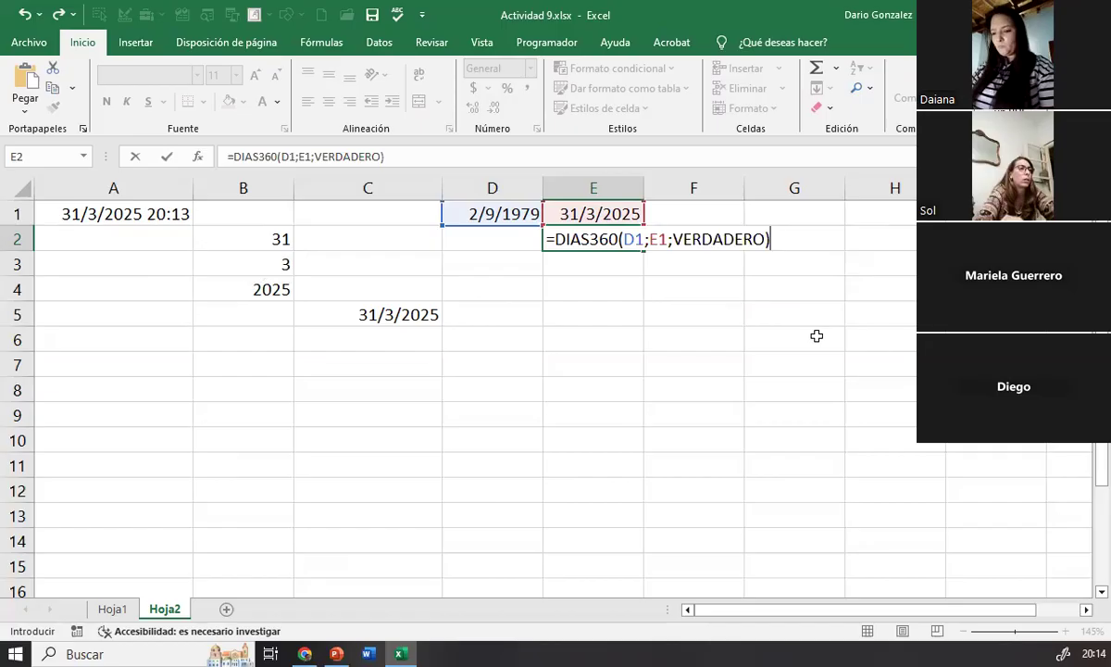
key("Return")
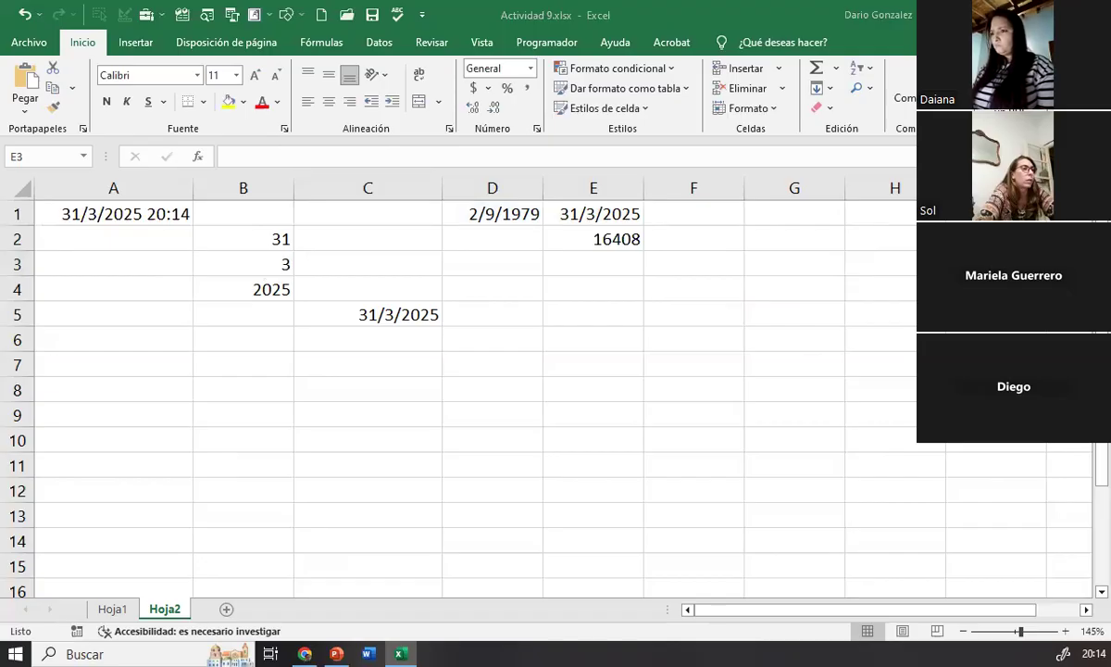
Step: Label the day count by entering DIAS in cell F2
left_click(630, 240)
left_click(688, 237)
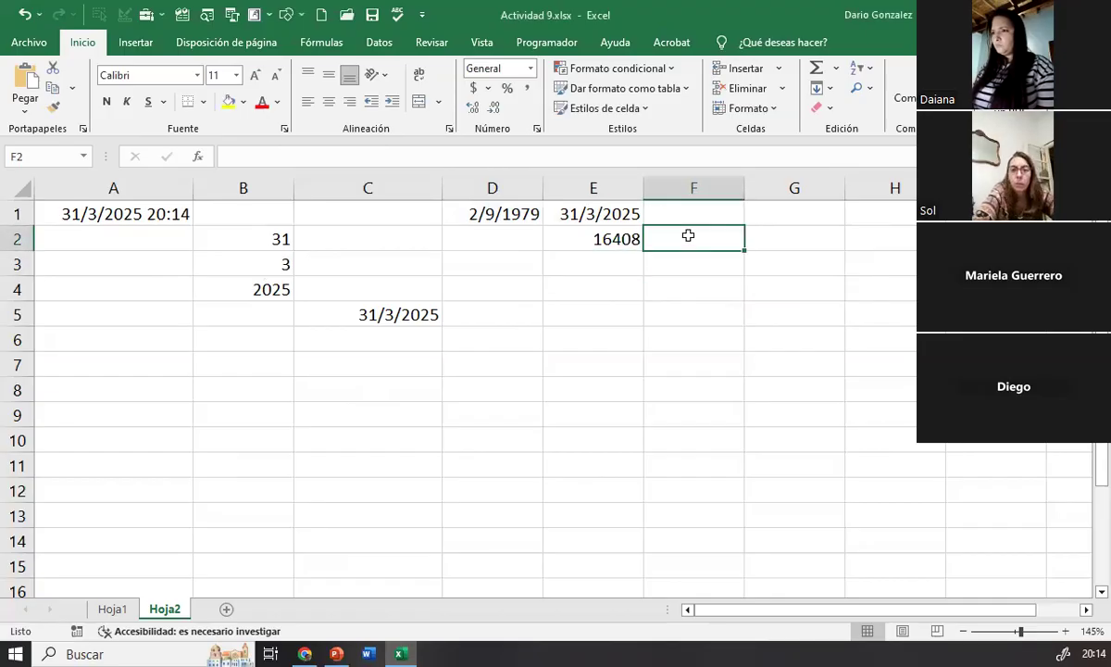
type("DIAS")
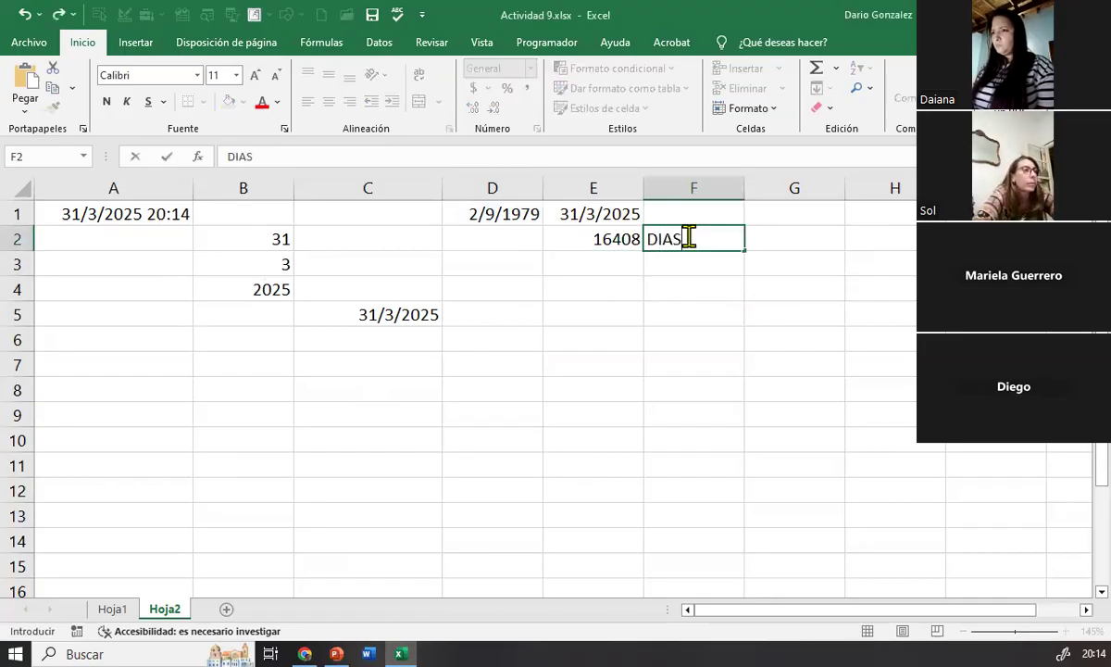
key("Return")
left_click(690, 237)
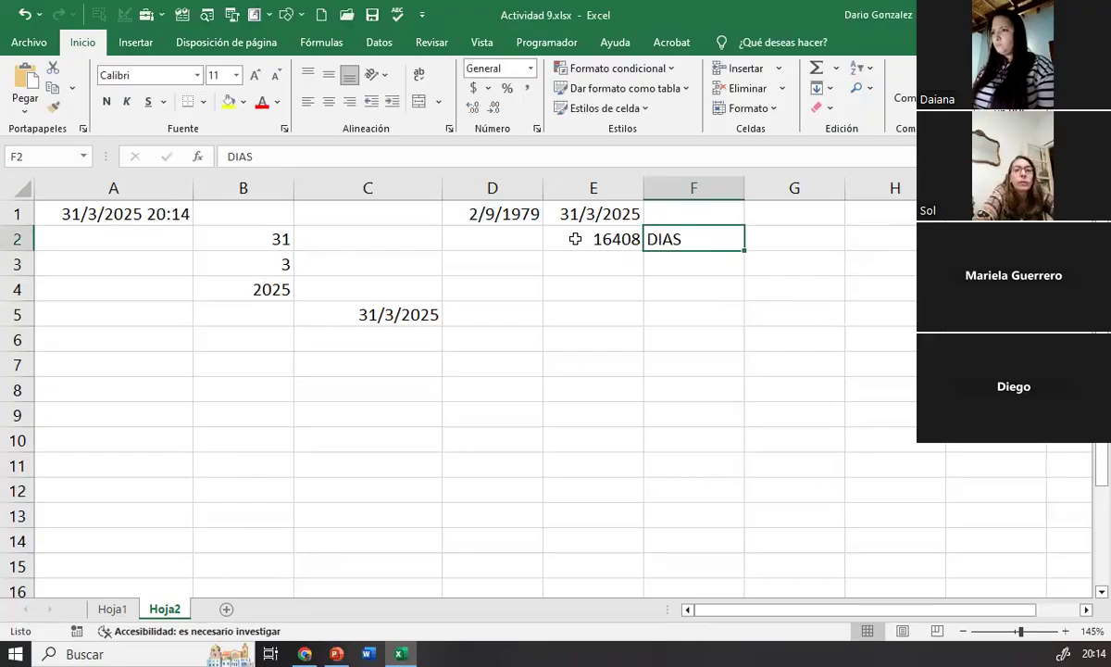
Step: Highlight the day count and its label in E2:F2 with a yellow fill
left_click_drag(574, 240, 674, 241)
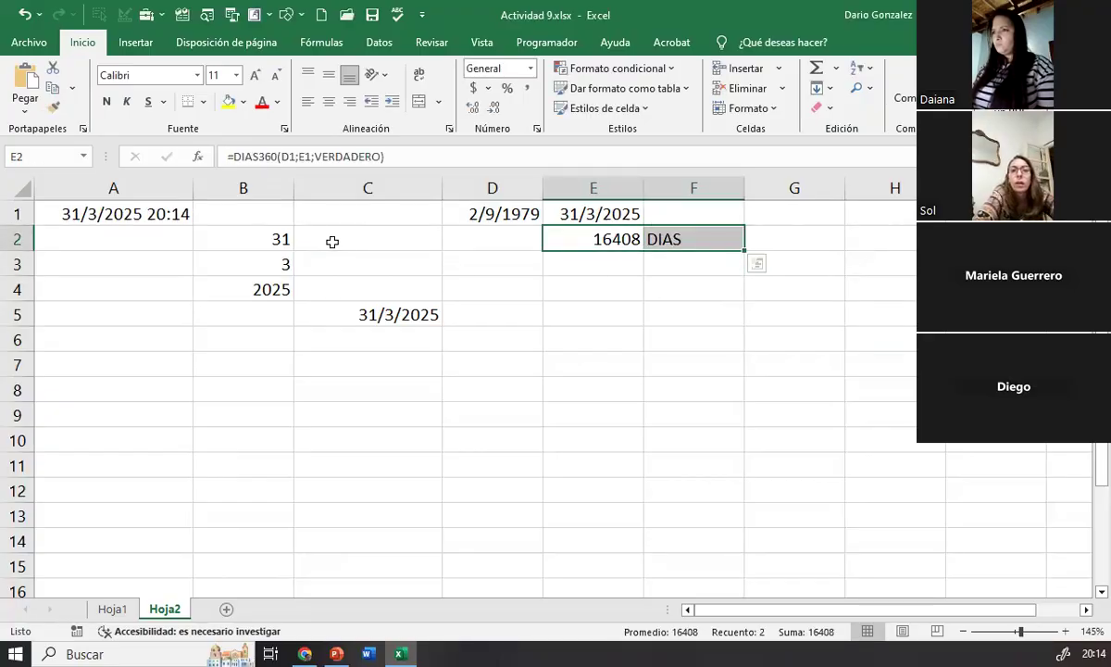
left_click(228, 104)
left_click(692, 361)
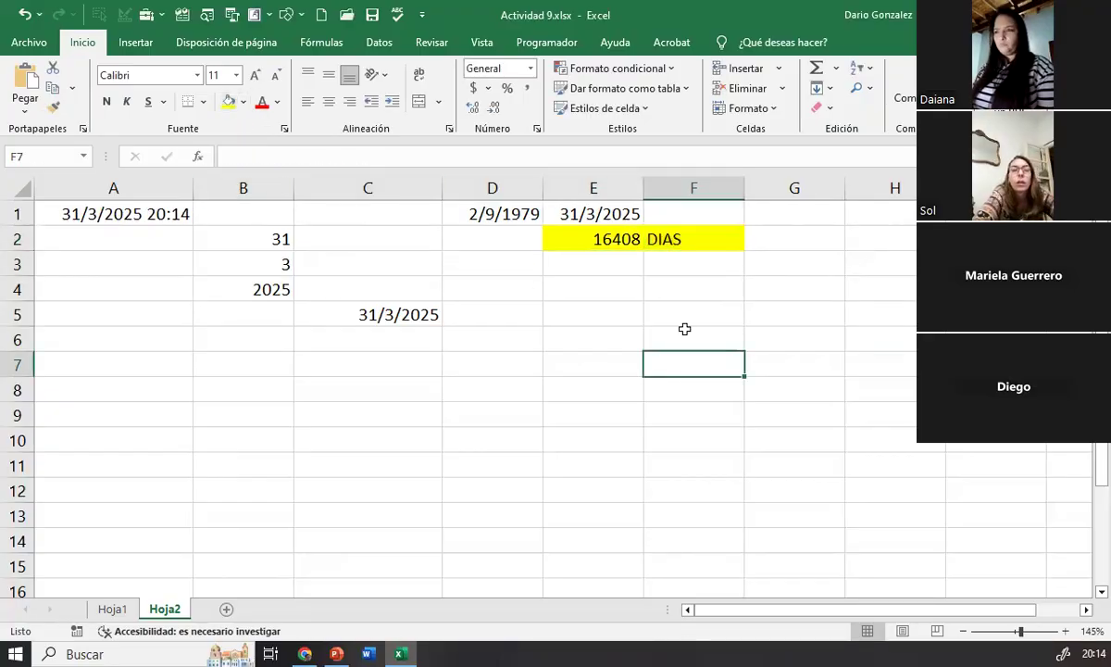
Step: Convert the day count into years in cell F3 with the formula =E2/360
left_click(604, 243)
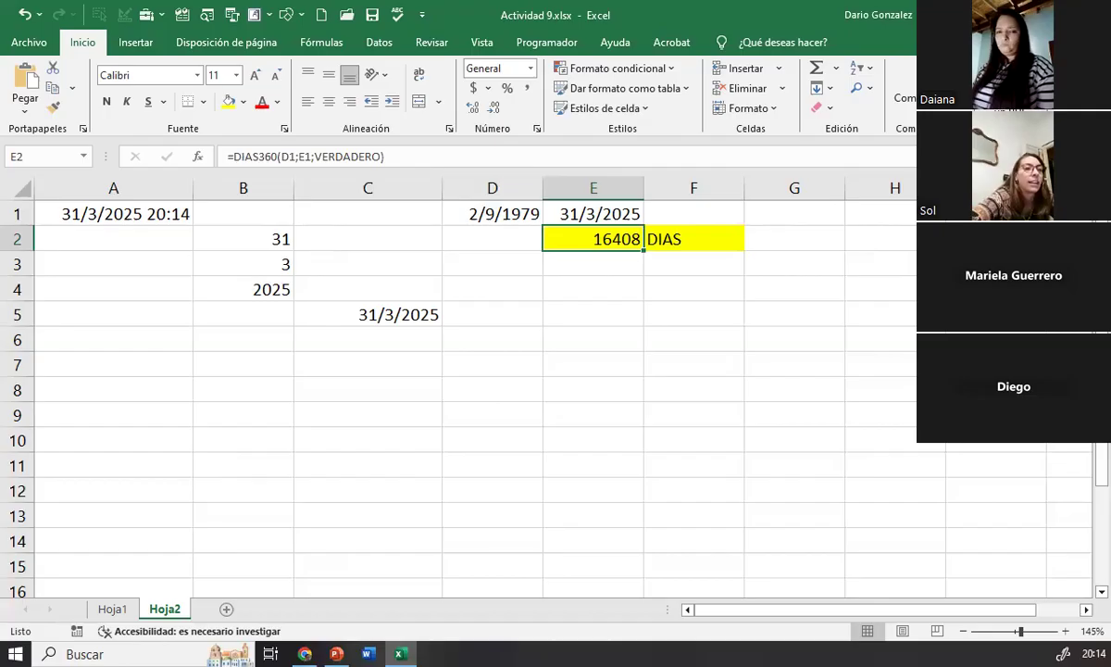
left_click(681, 309)
left_click(679, 279)
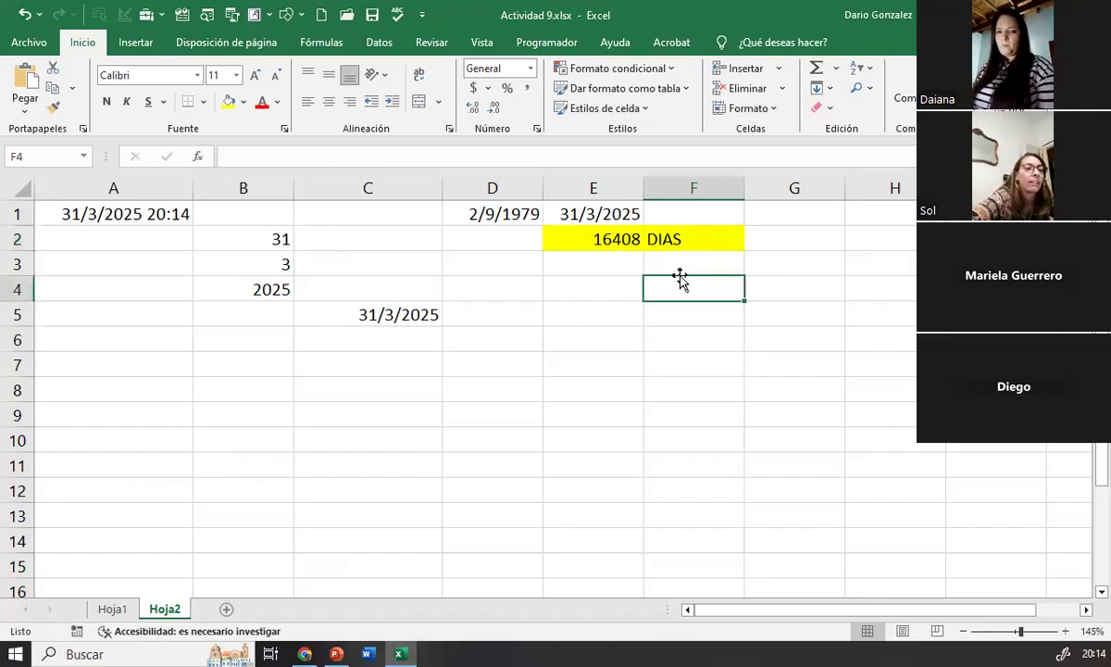
left_click(680, 265)
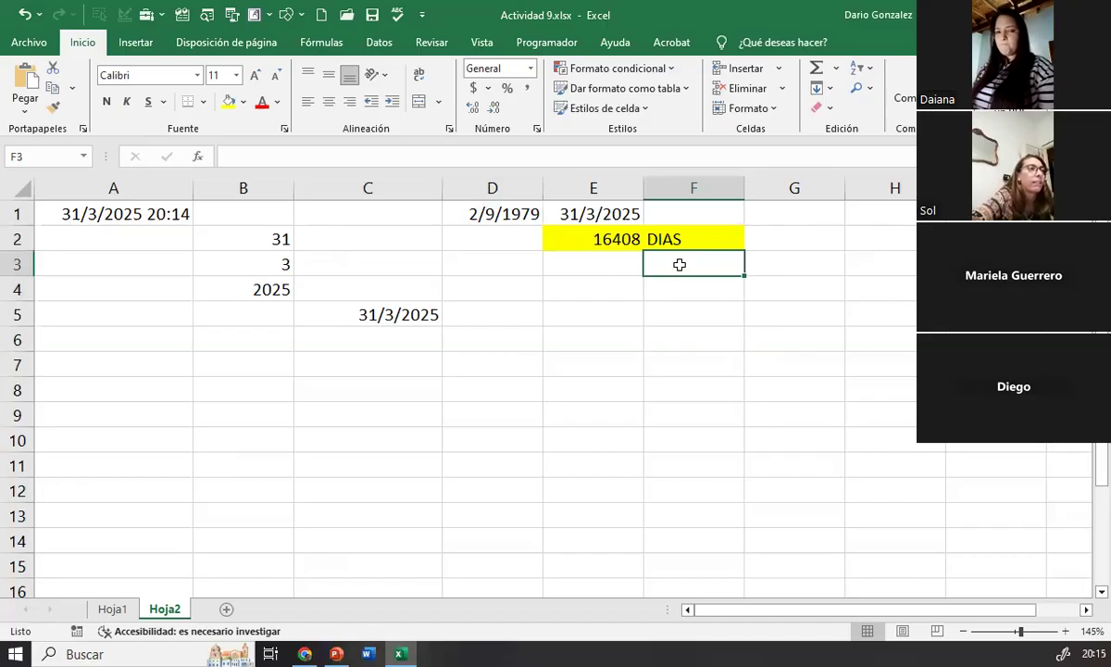
type("=")
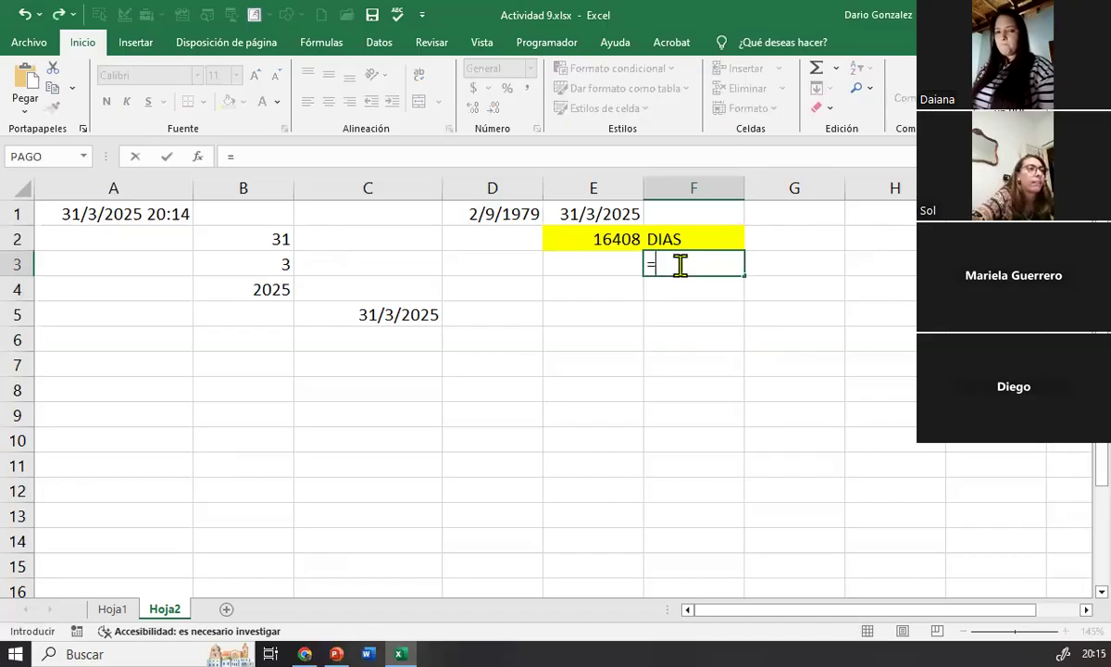
left_click(606, 233)
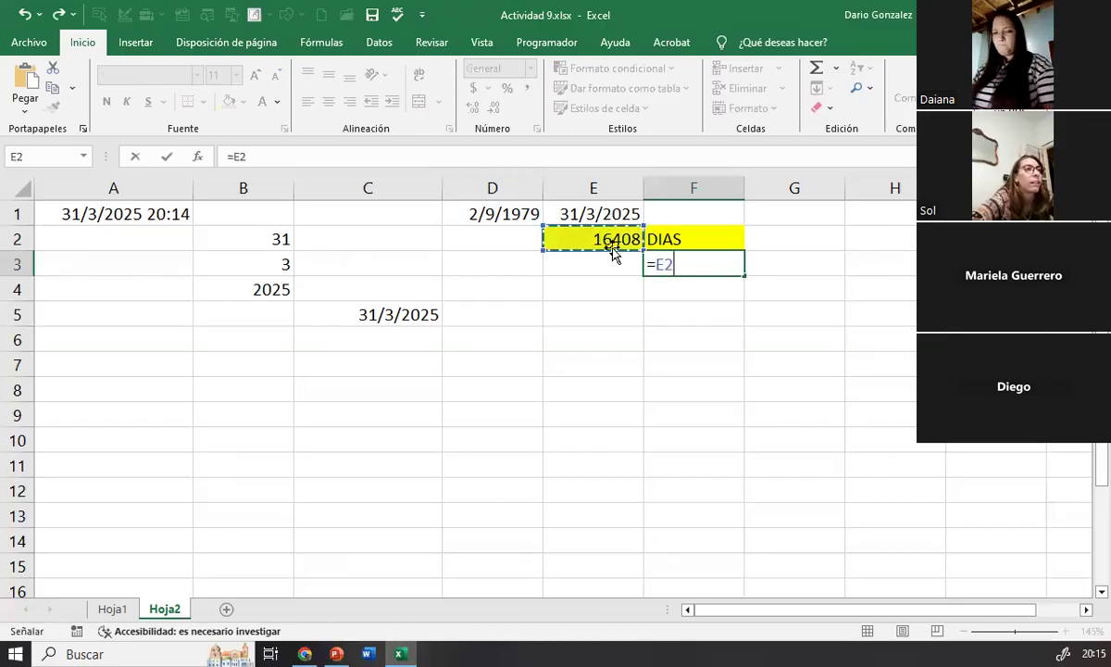
type("/")
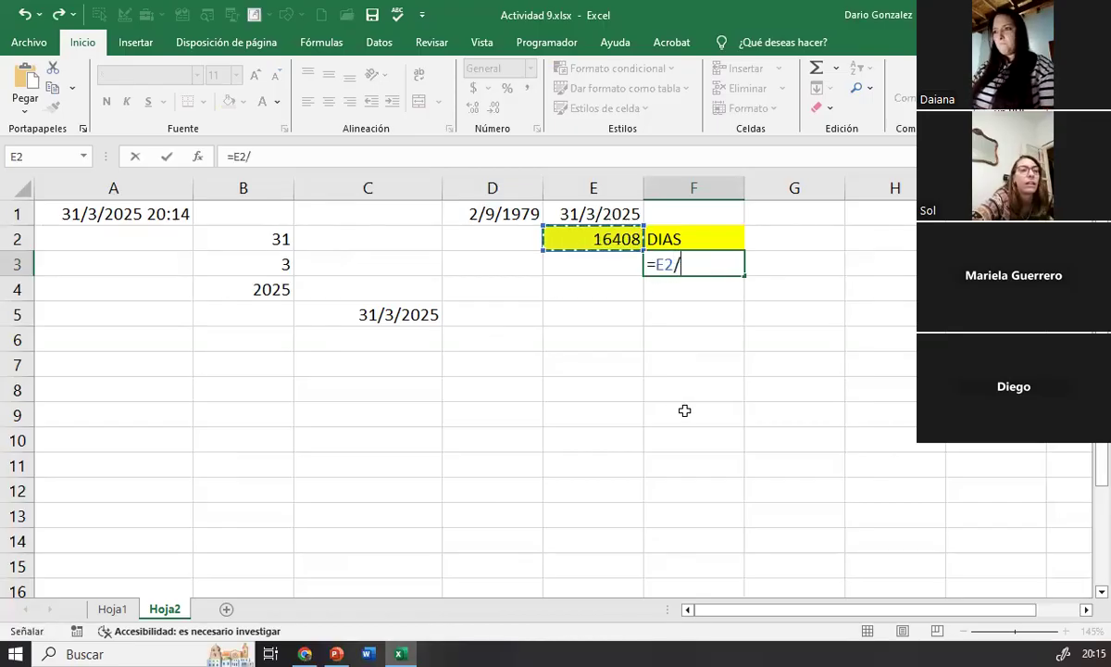
type("360")
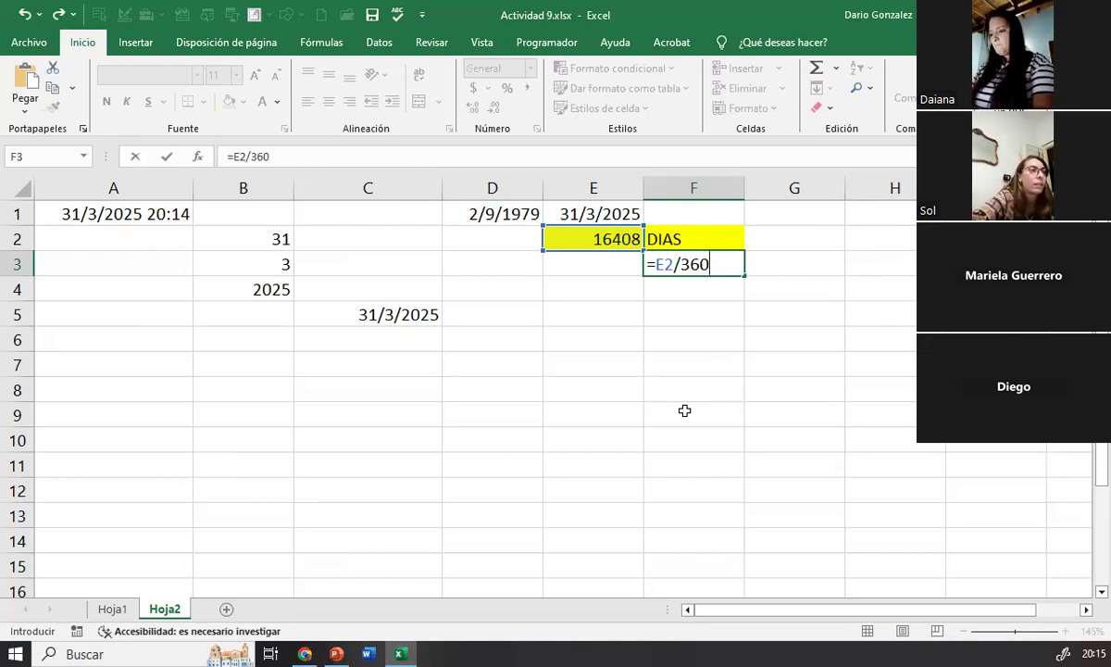
key("Return")
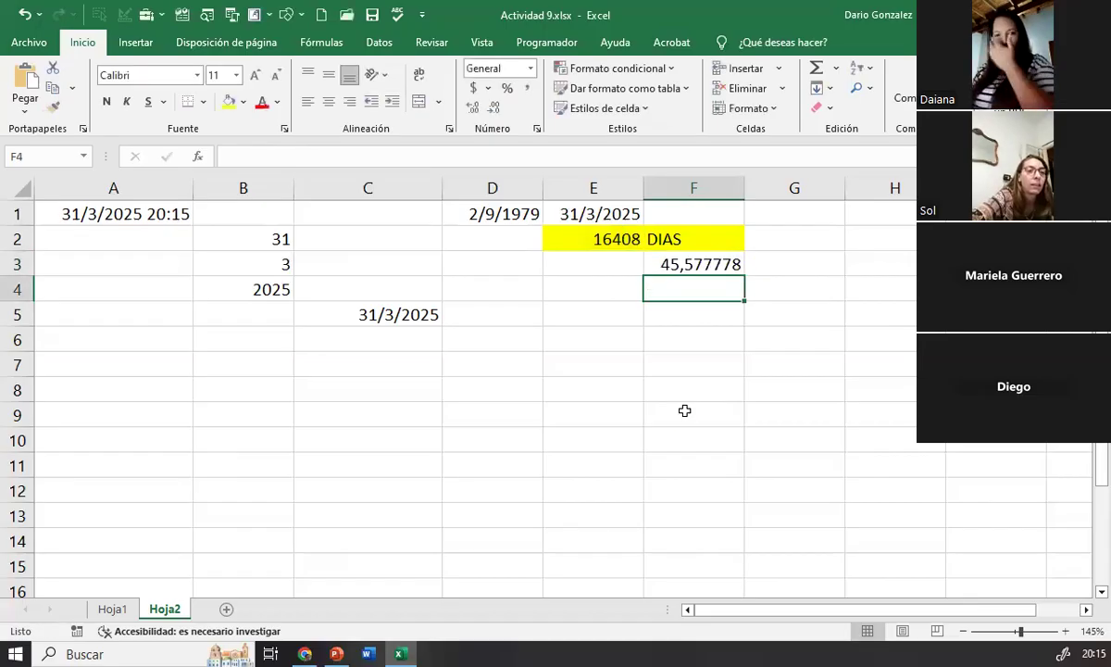
Step: Highlight the years result in cell F3 with a yellow fill and make it bold
left_click(697, 263)
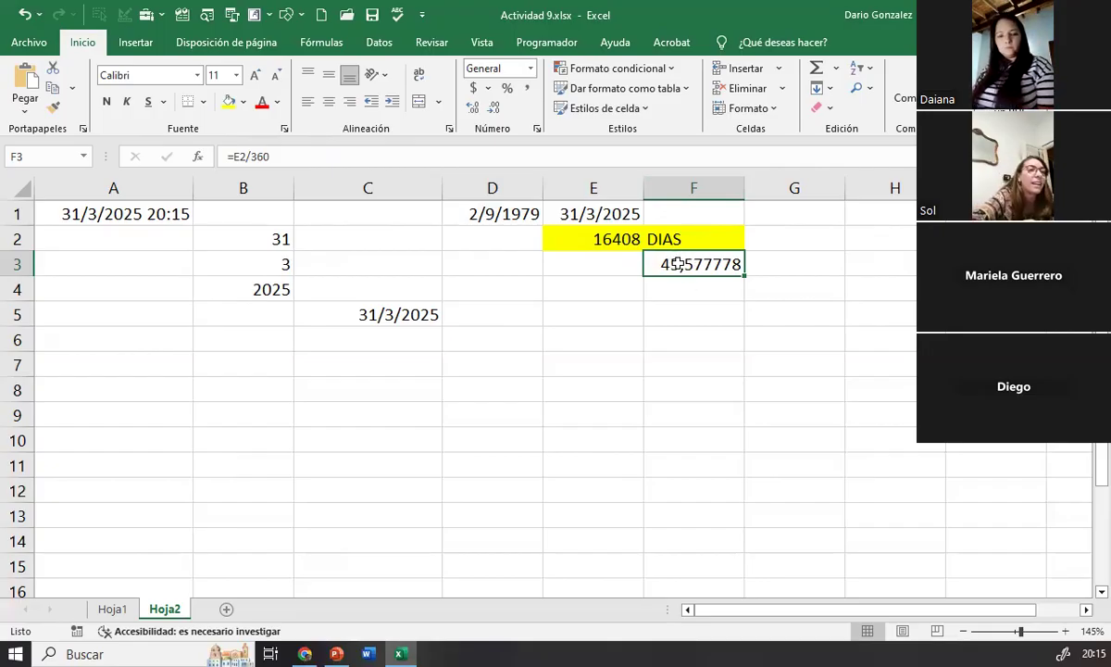
left_click(704, 307)
left_click(654, 257)
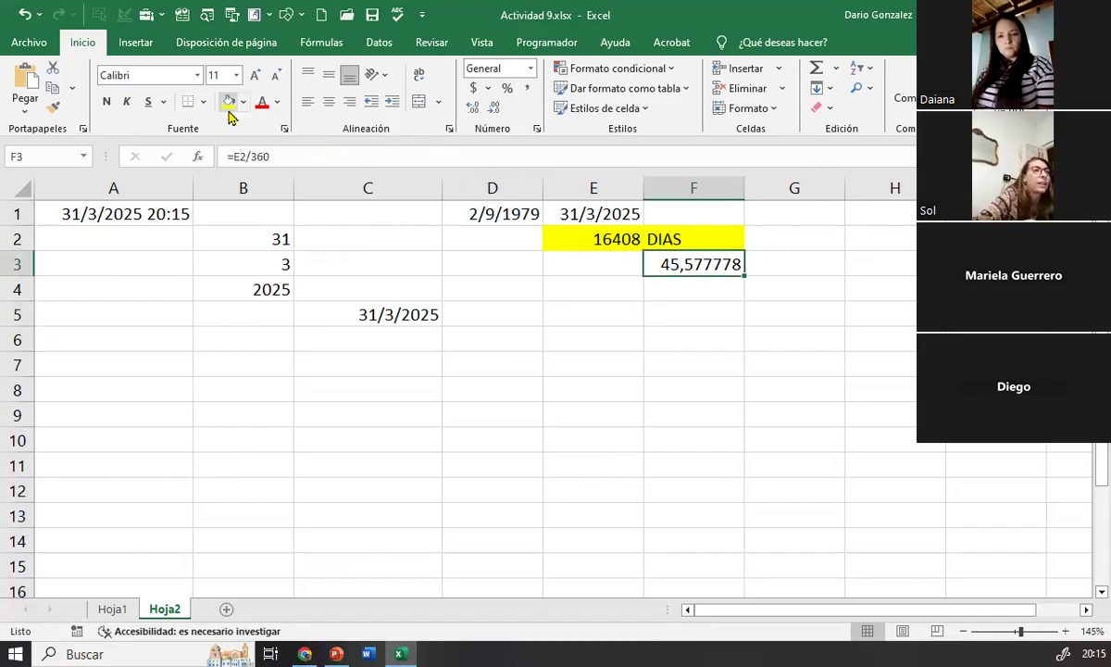
left_click(229, 106)
left_click(677, 359)
left_click(665, 287)
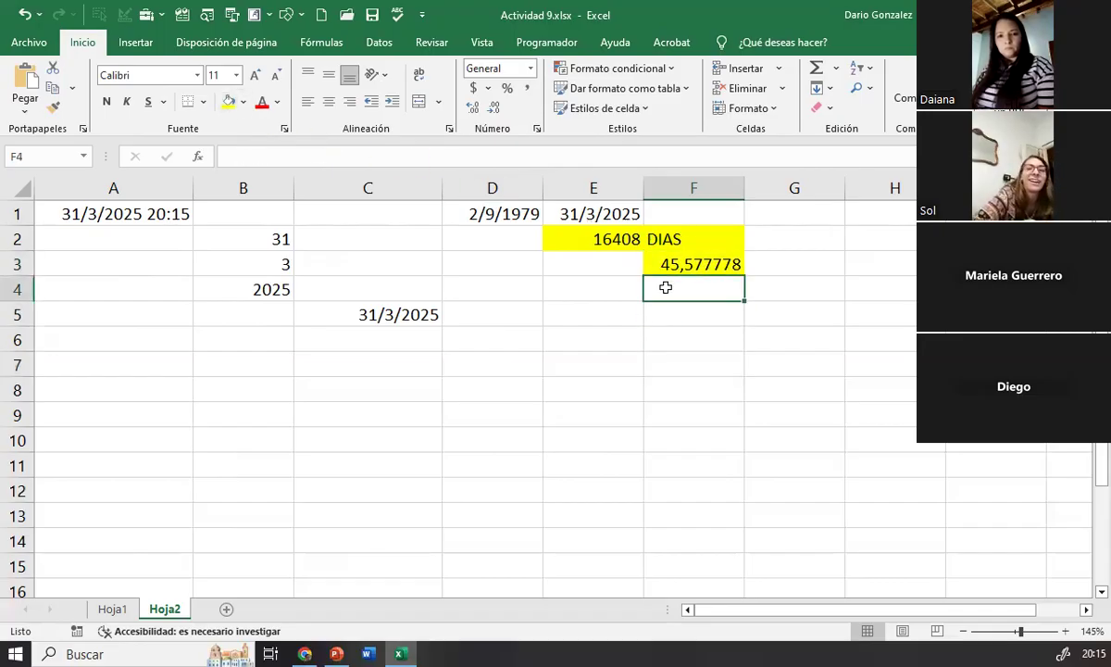
left_click(665, 256)
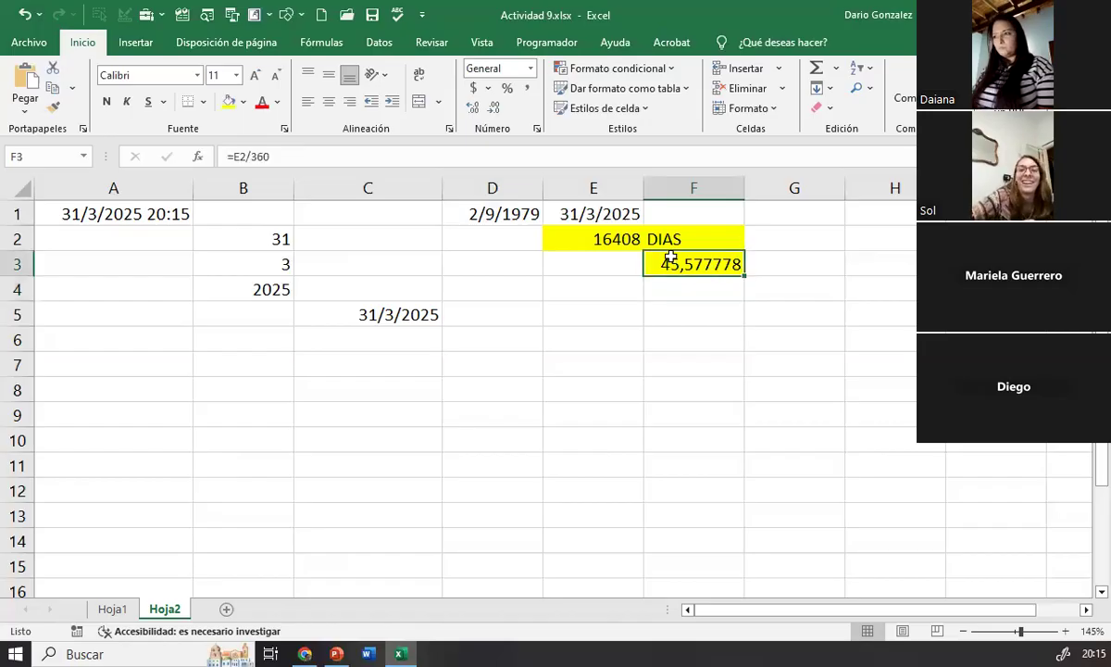
left_click(107, 102)
left_click(674, 315)
left_click(673, 287)
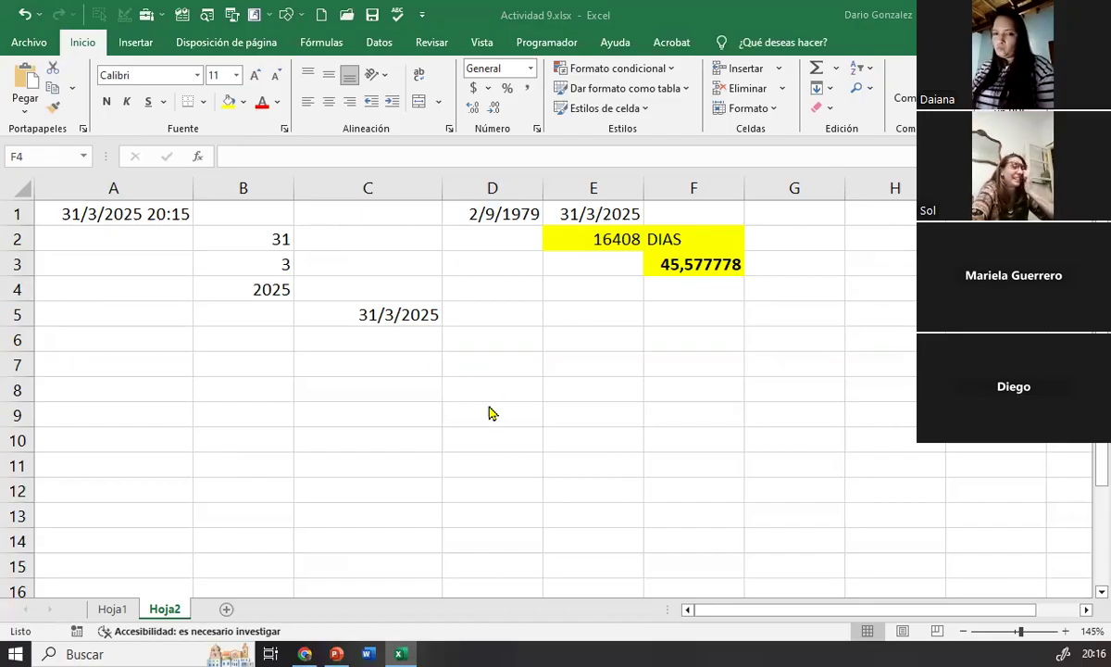
Step: Extract the whole number of years in cell F4 with the formula =ENTERO(F3)
left_click(655, 320)
left_click(681, 331)
left_click(678, 288)
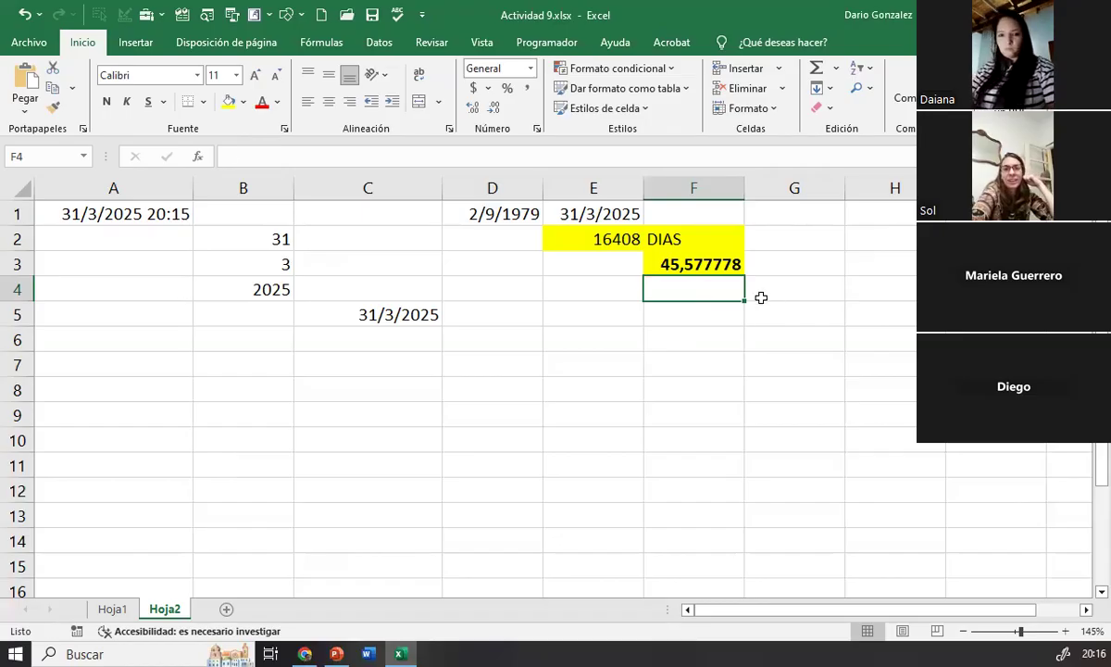
type("=ENTERO")
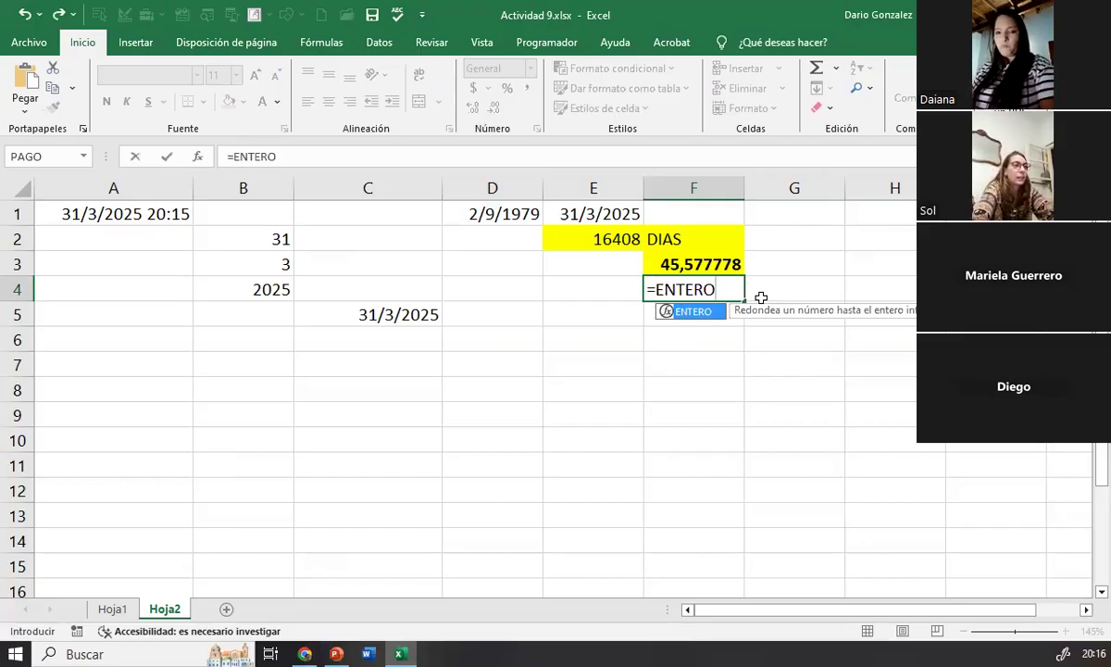
type("(")
left_click(698, 265)
type(")")
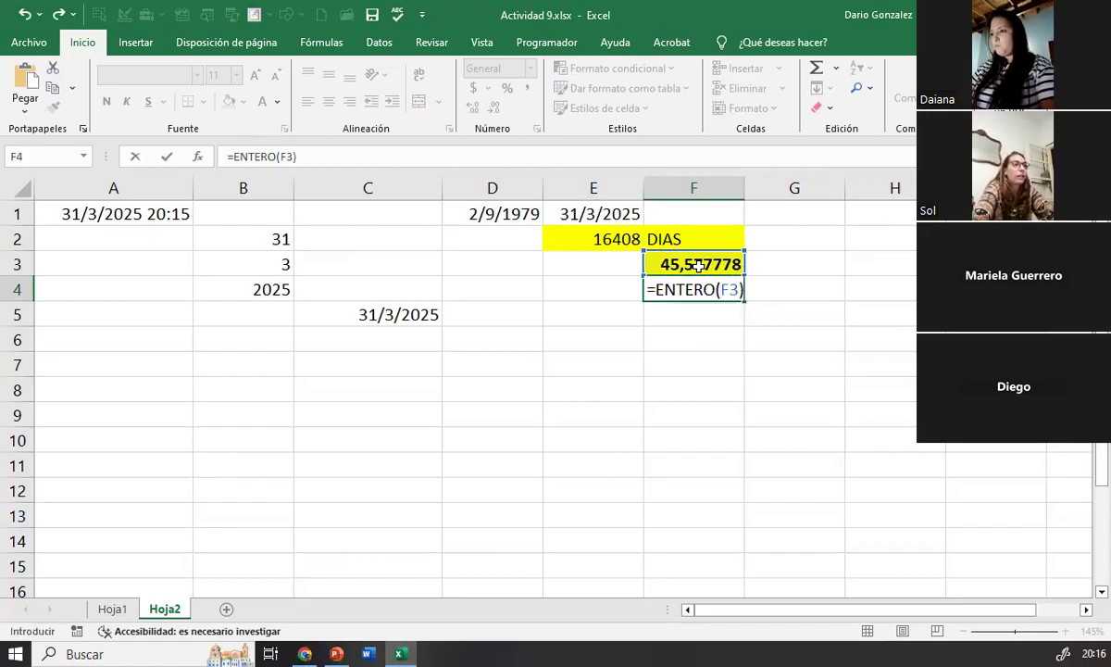
key("Return")
Step: Make the whole-year result in cell F4 bold and give it a yellow fill
left_click(701, 285)
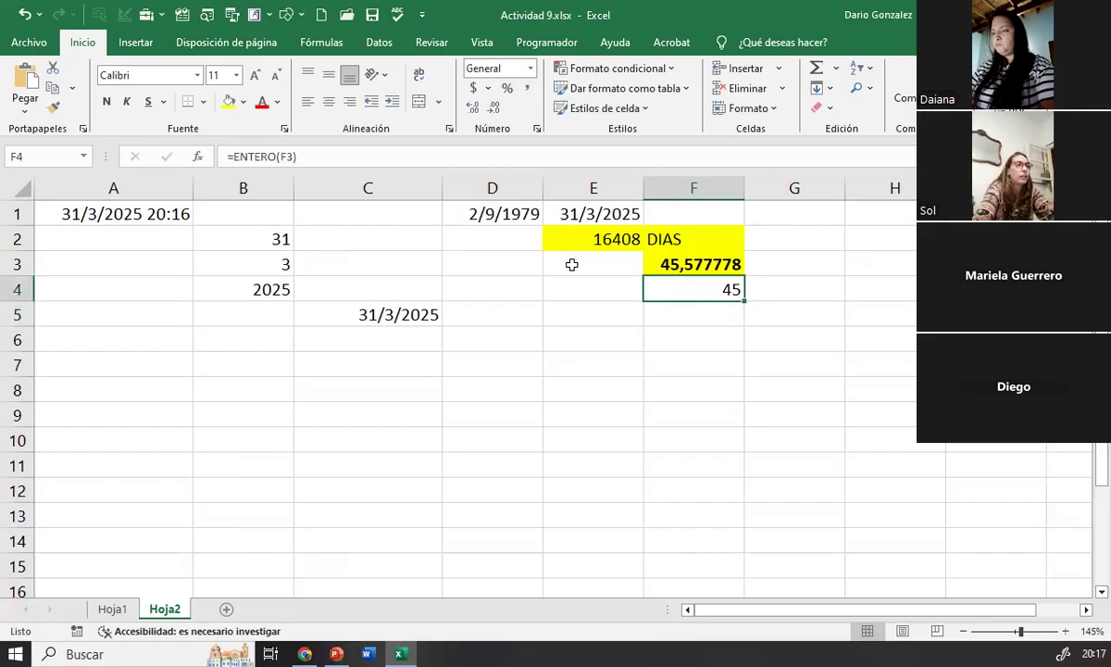
left_click(108, 102)
left_click(228, 101)
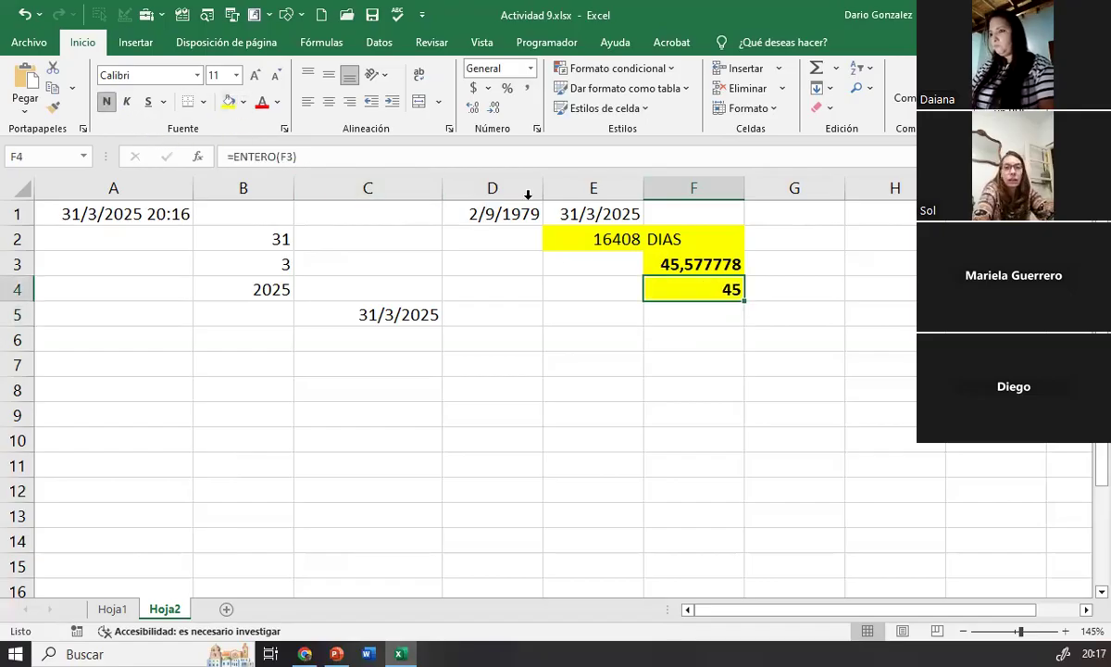
left_click(659, 261)
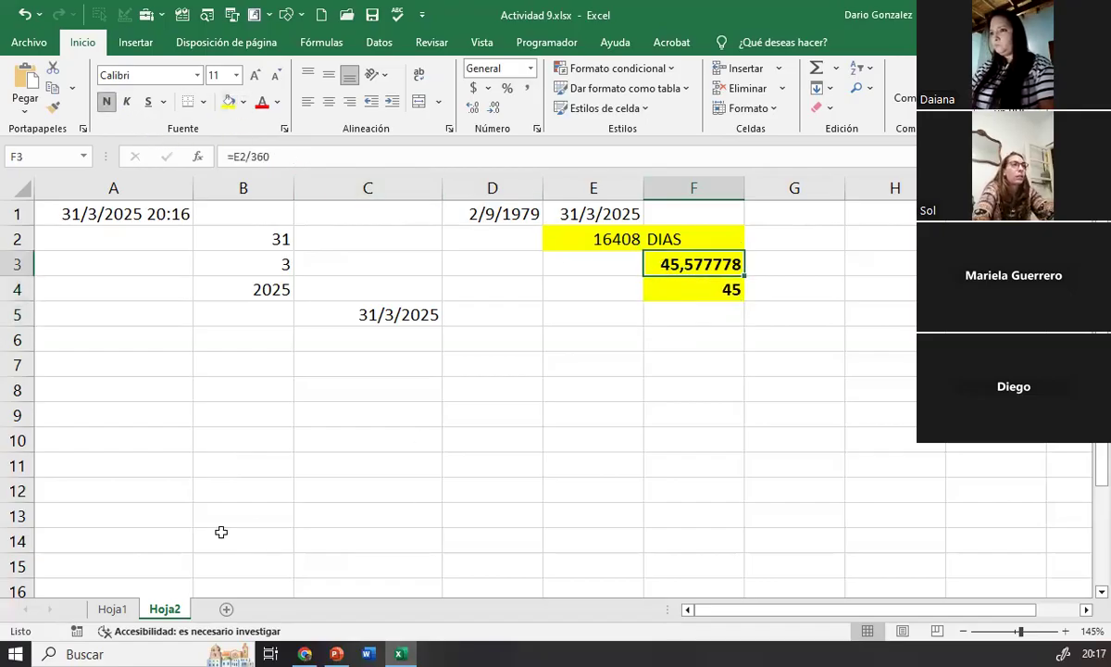
left_click(15, 654)
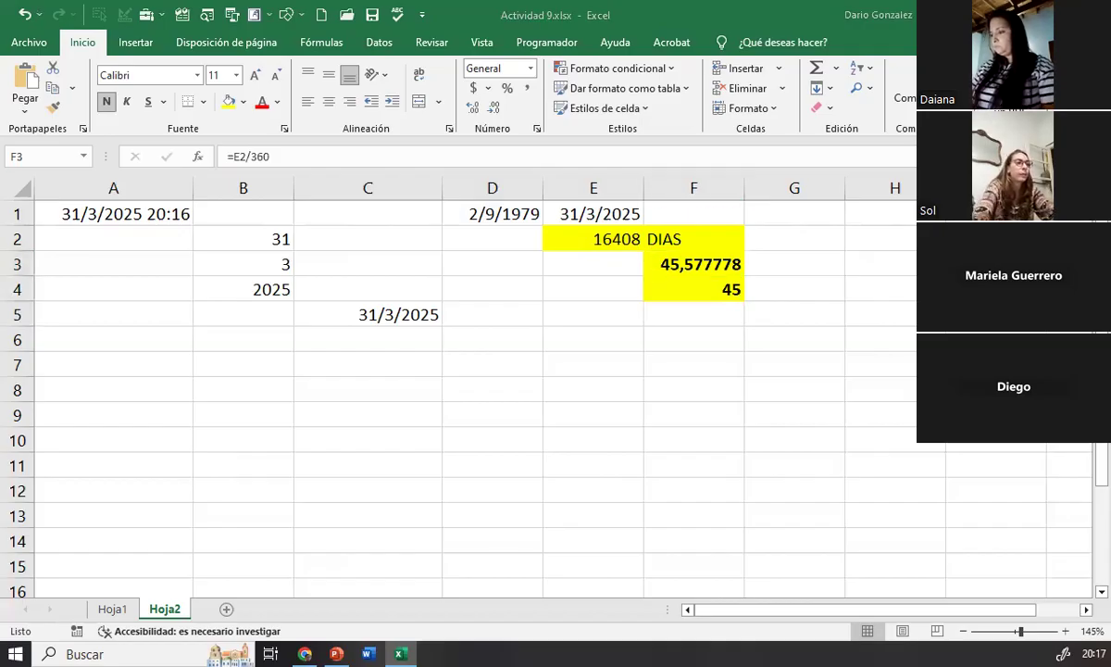
left_click(199, 436)
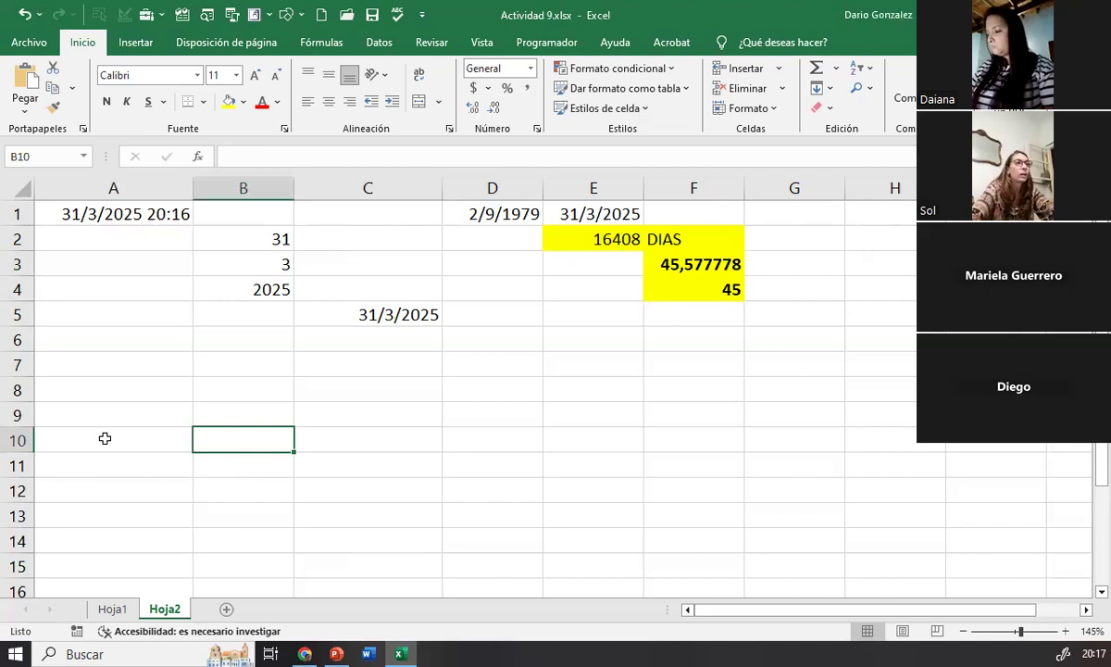
left_click(105, 438)
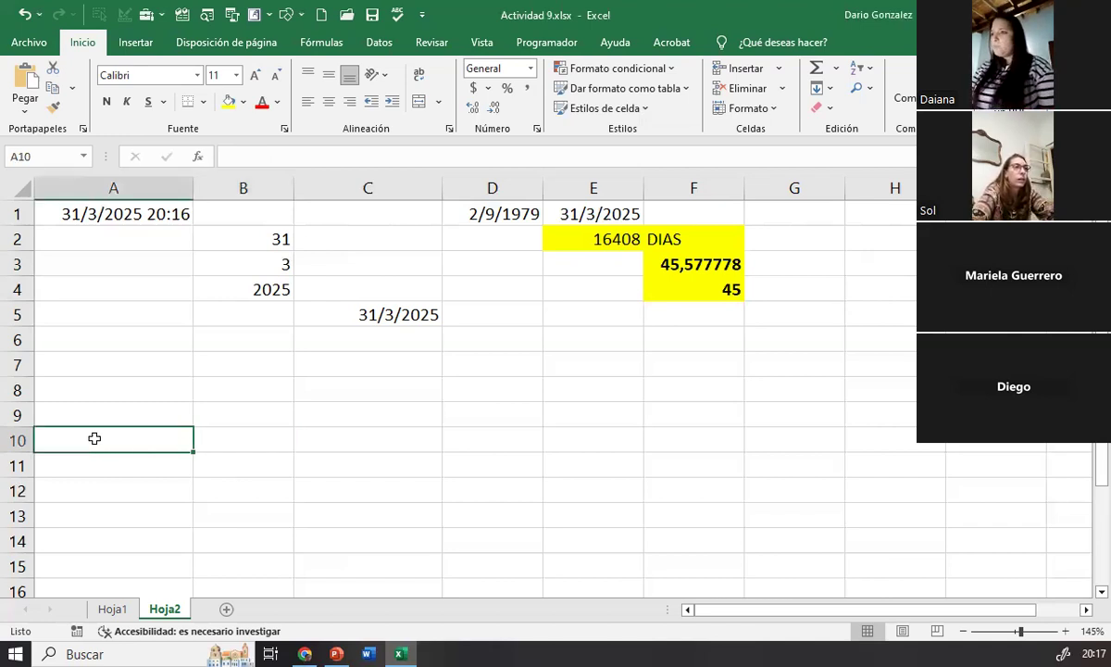
left_click(585, 310)
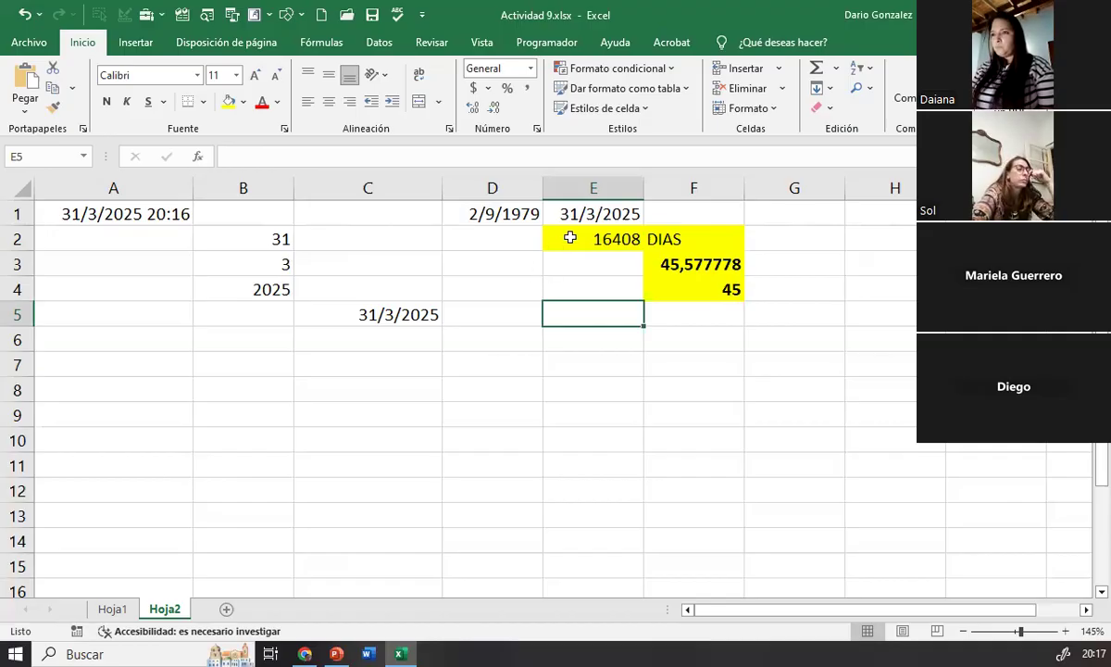
left_click(565, 209)
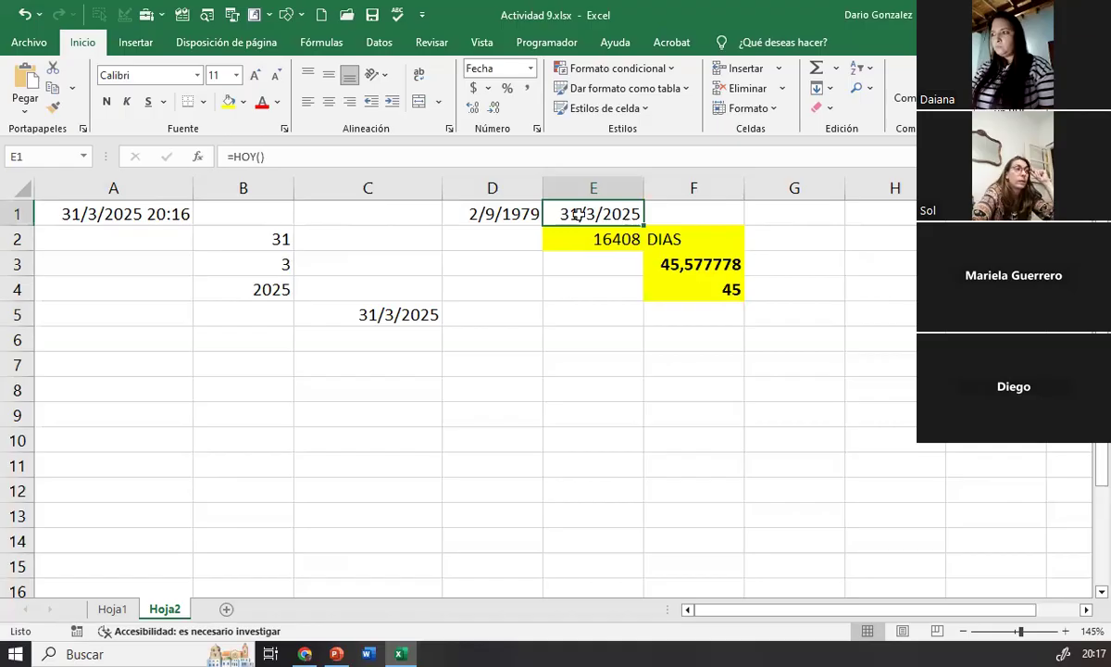
Step: Enter the test number 1545 in cell F1 and clear the cell again
left_click(690, 208)
type("1545")
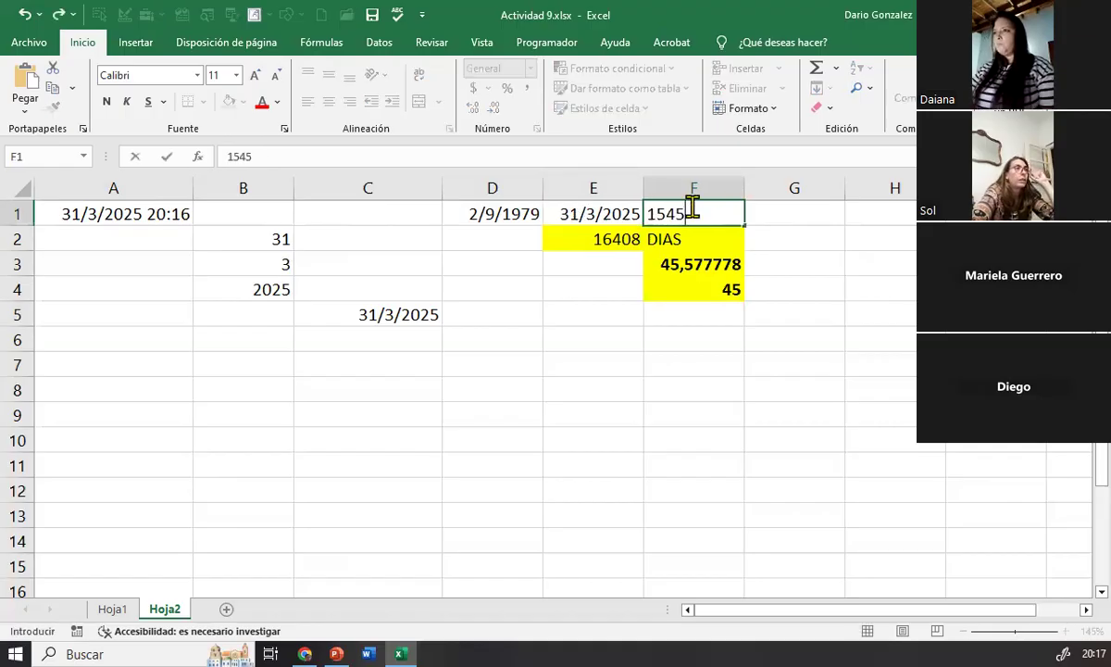
key("Return")
left_click(691, 207)
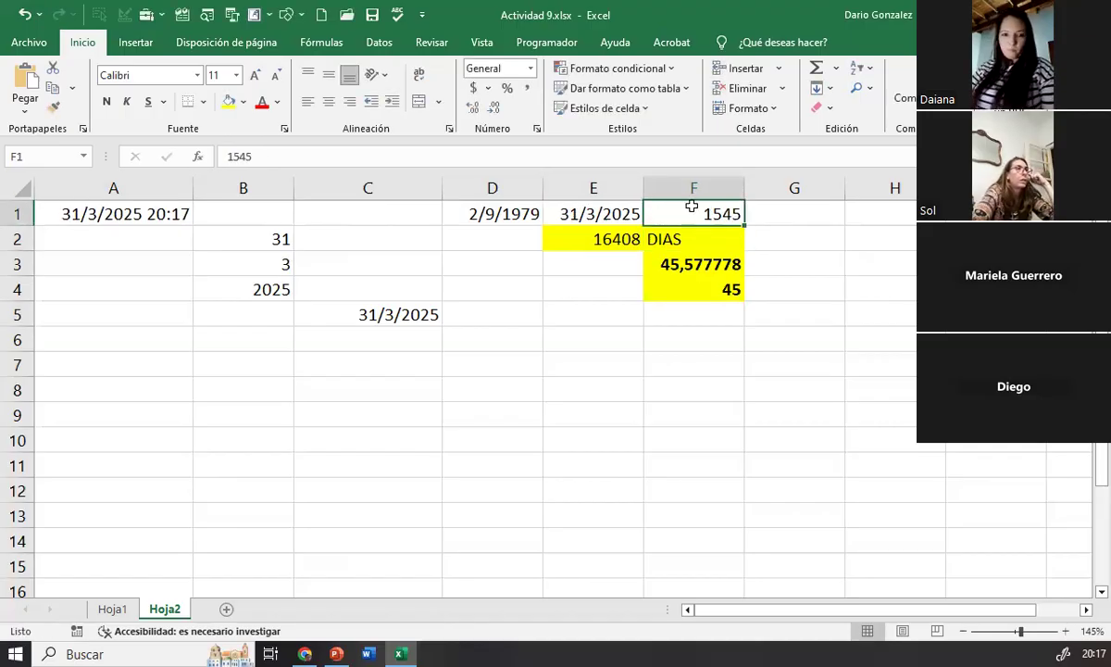
key("Delete")
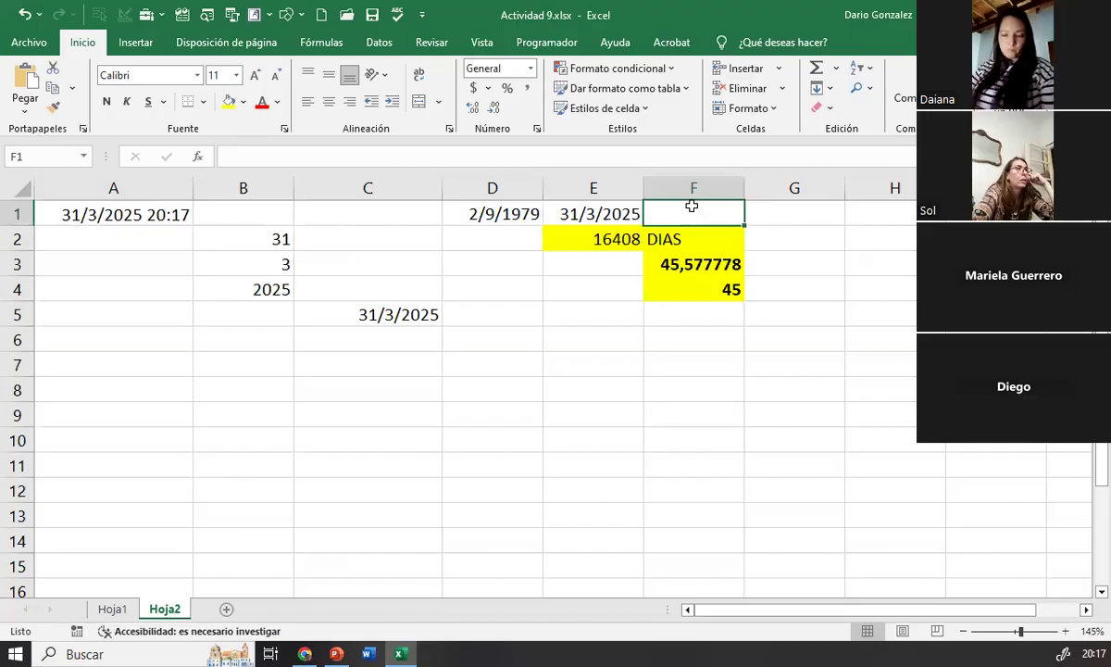
Step: Examine the number format category and date type applied to cell E1 in the cell format settings
left_click(598, 216)
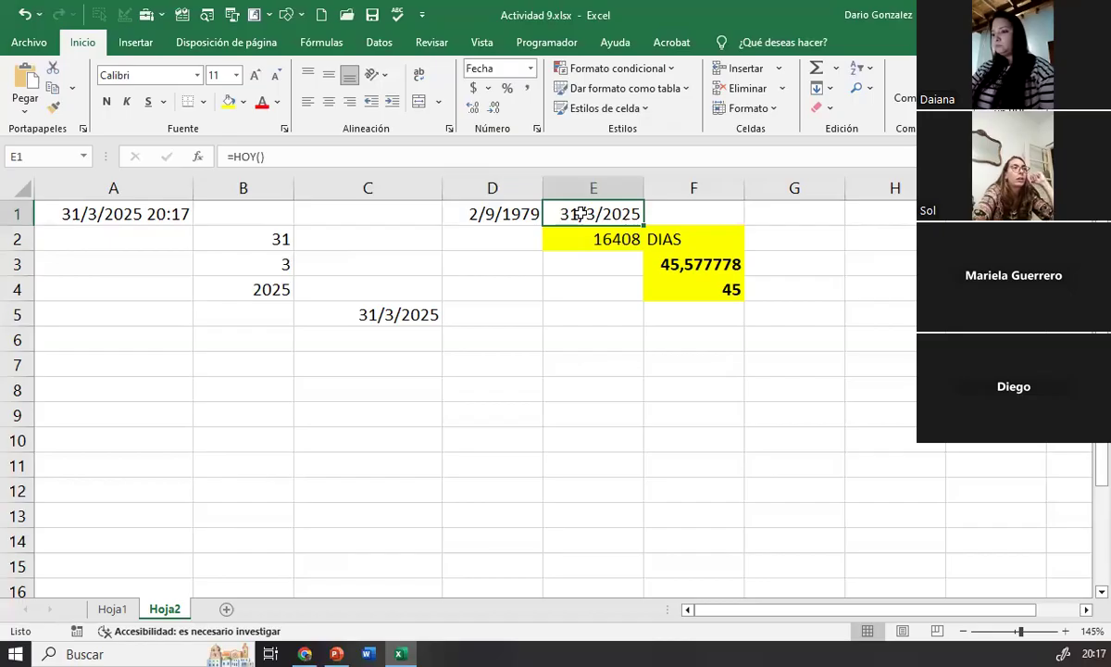
right_click(582, 214)
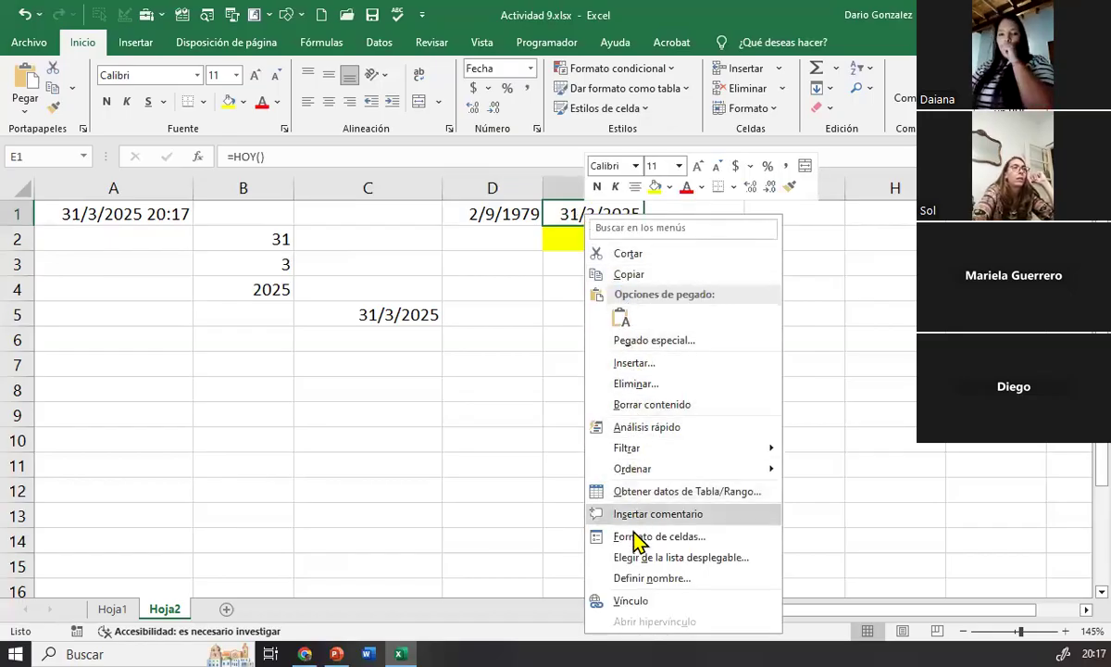
left_click(636, 535)
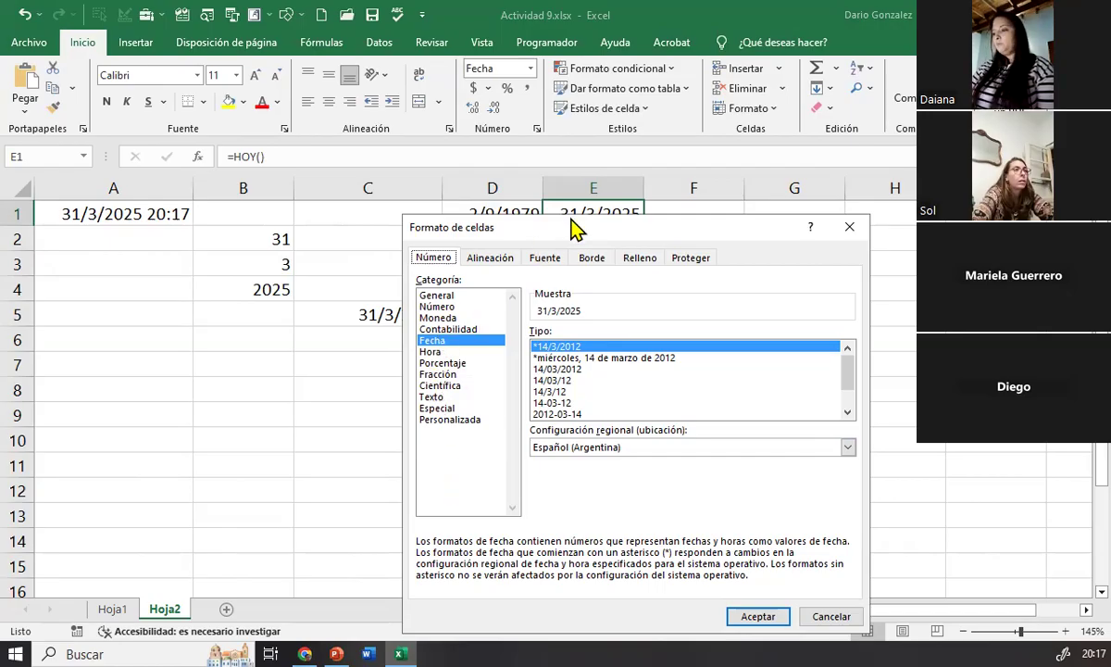
left_click_drag(548, 227, 478, 150)
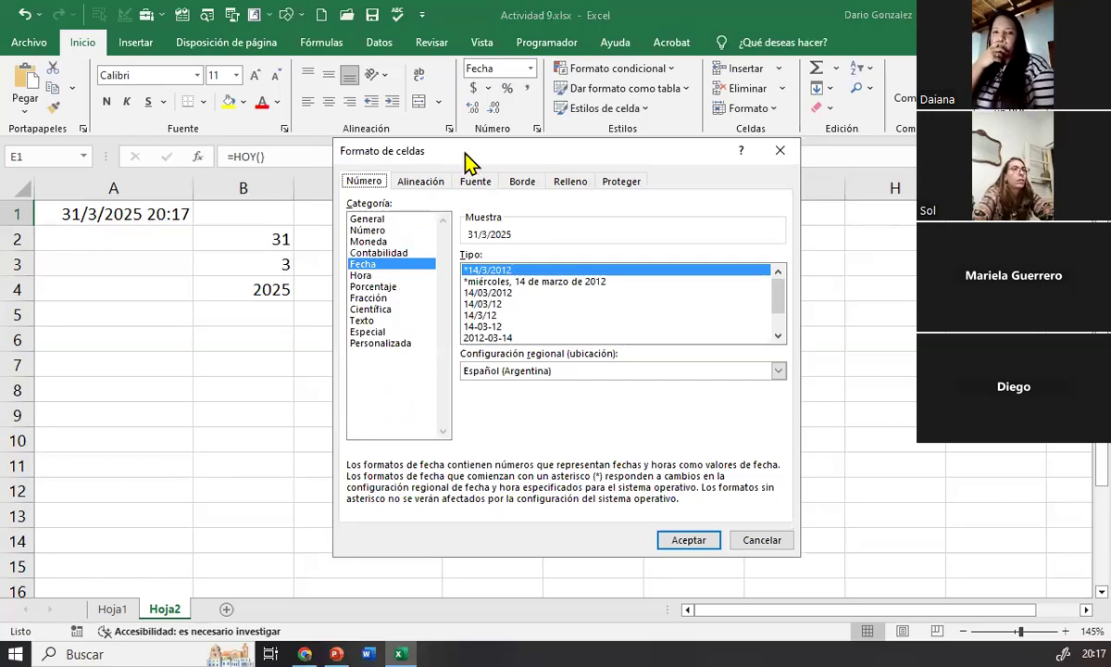
left_click_drag(467, 162, 200, 218)
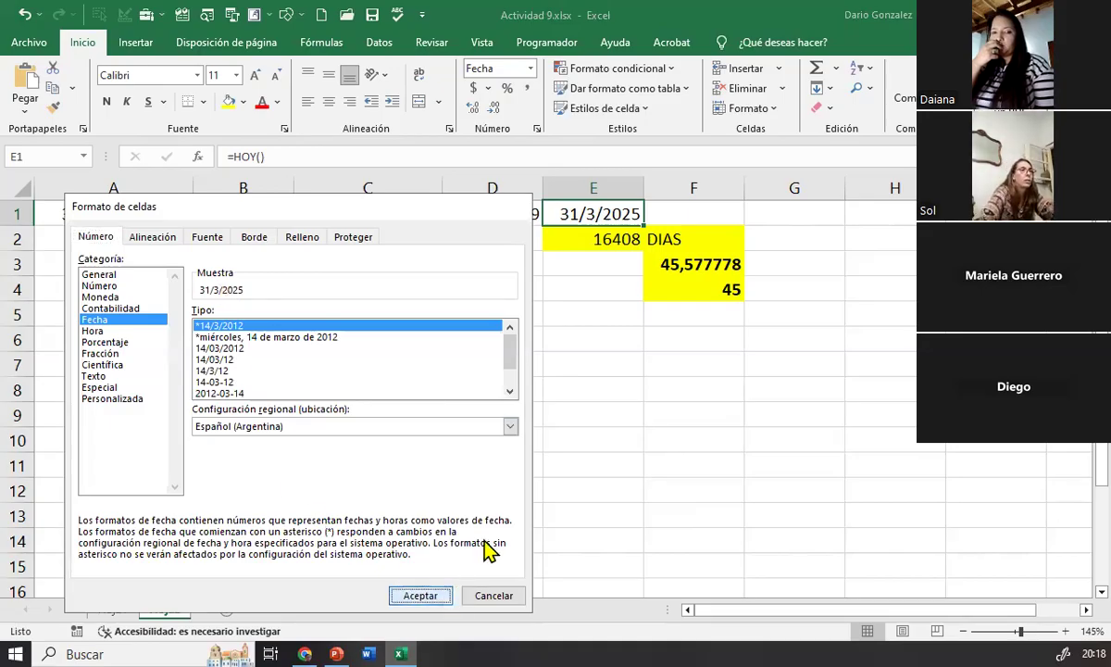
left_click(428, 595)
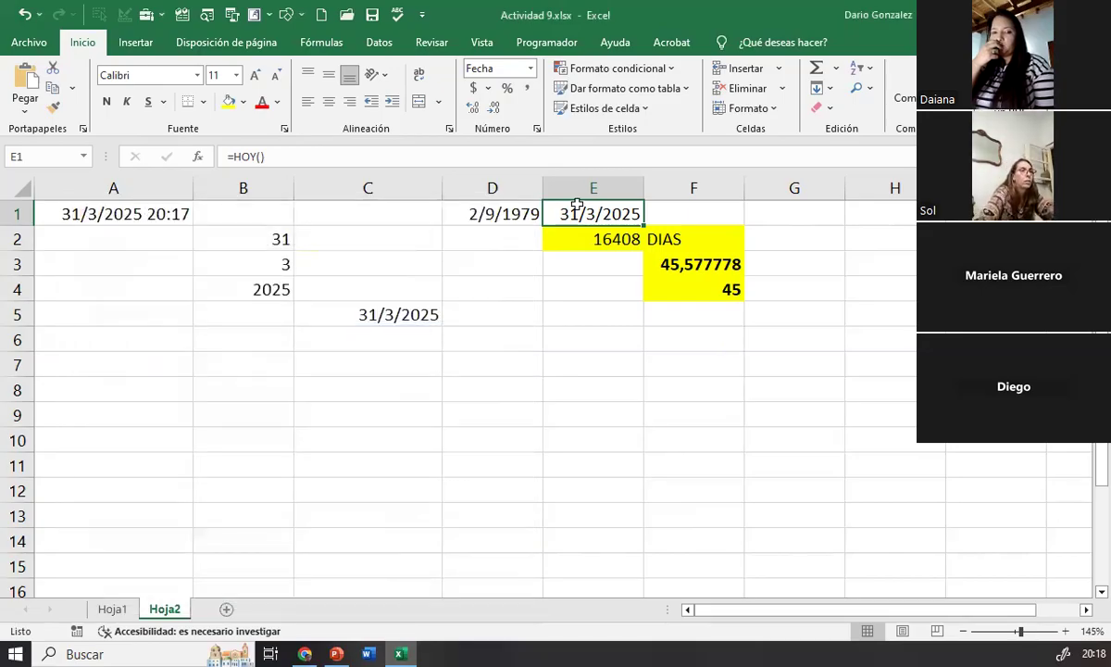
left_click(604, 406)
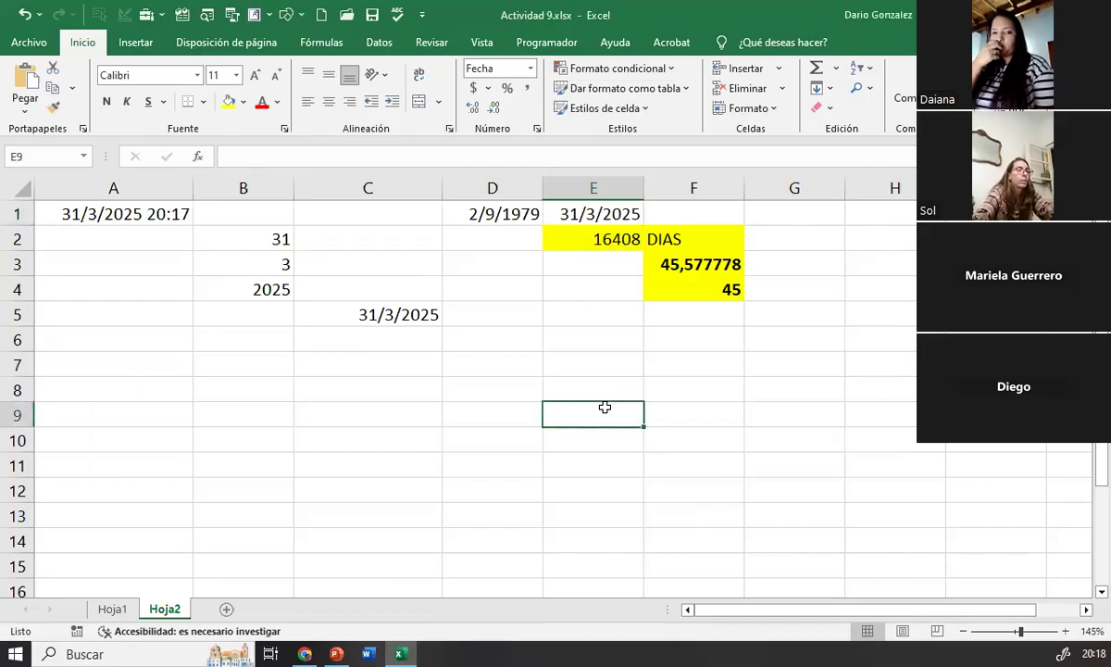
Step: Change the number format of the date in cell D1 to General to show its serial number
left_click(579, 211)
left_click(508, 211)
key("Right")
left_click(507, 211)
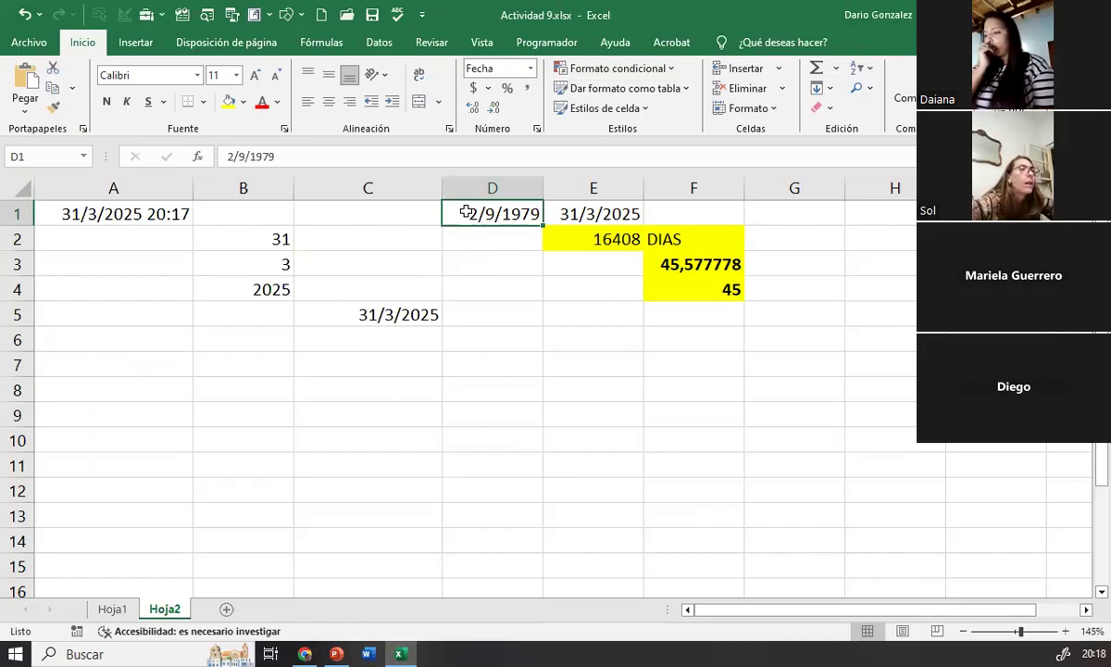
right_click(467, 212)
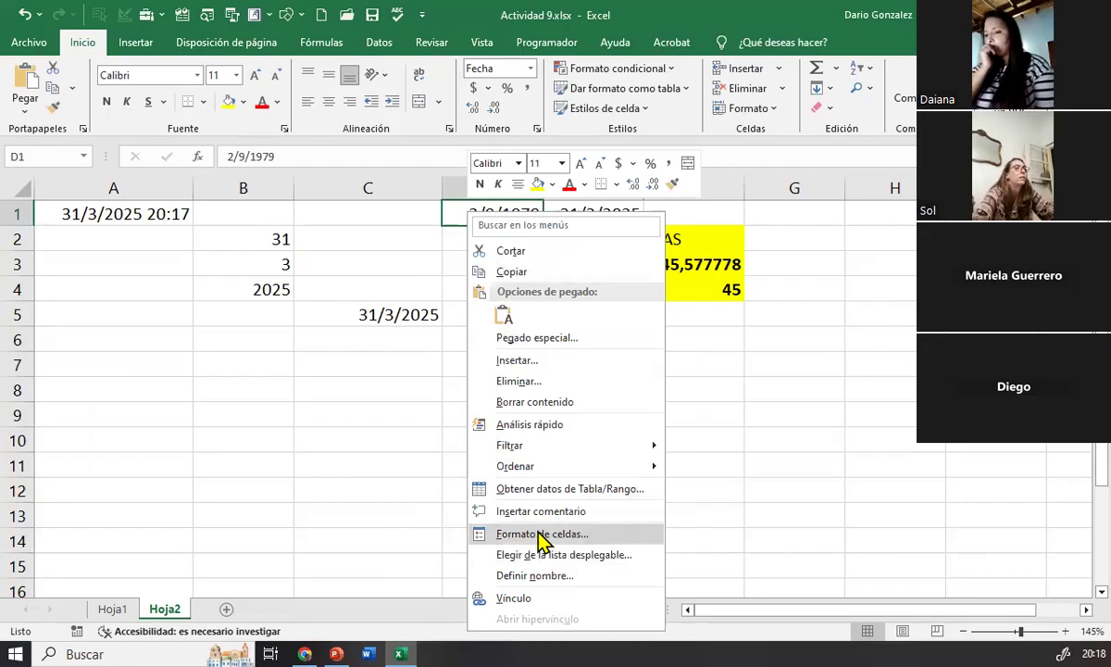
left_click(539, 534)
left_click(335, 306)
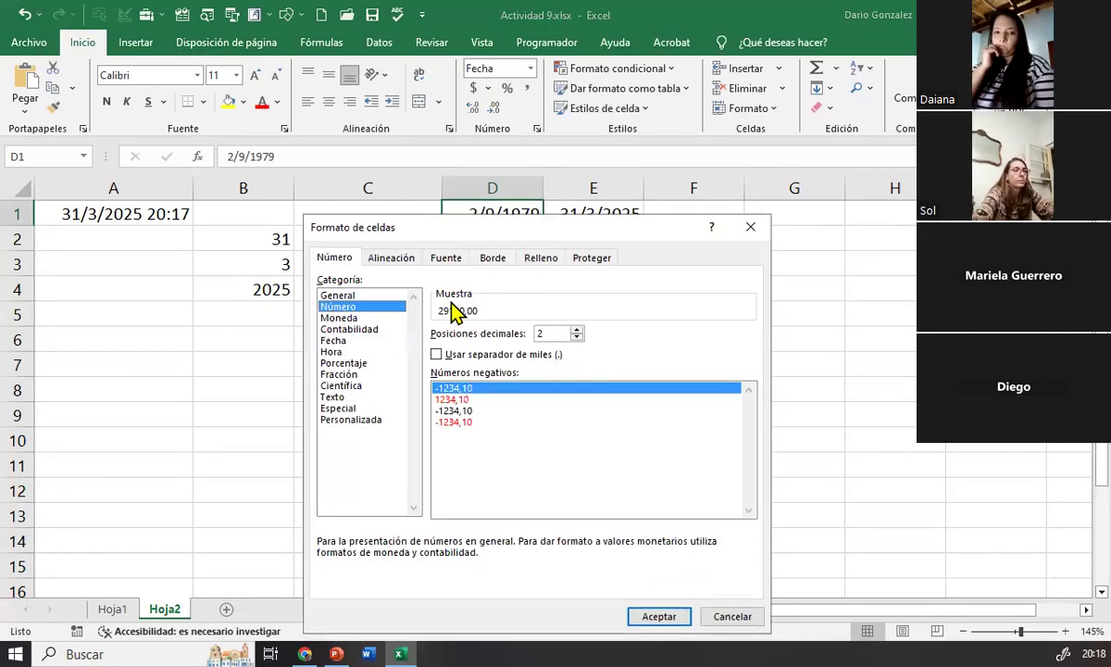
left_click(337, 296)
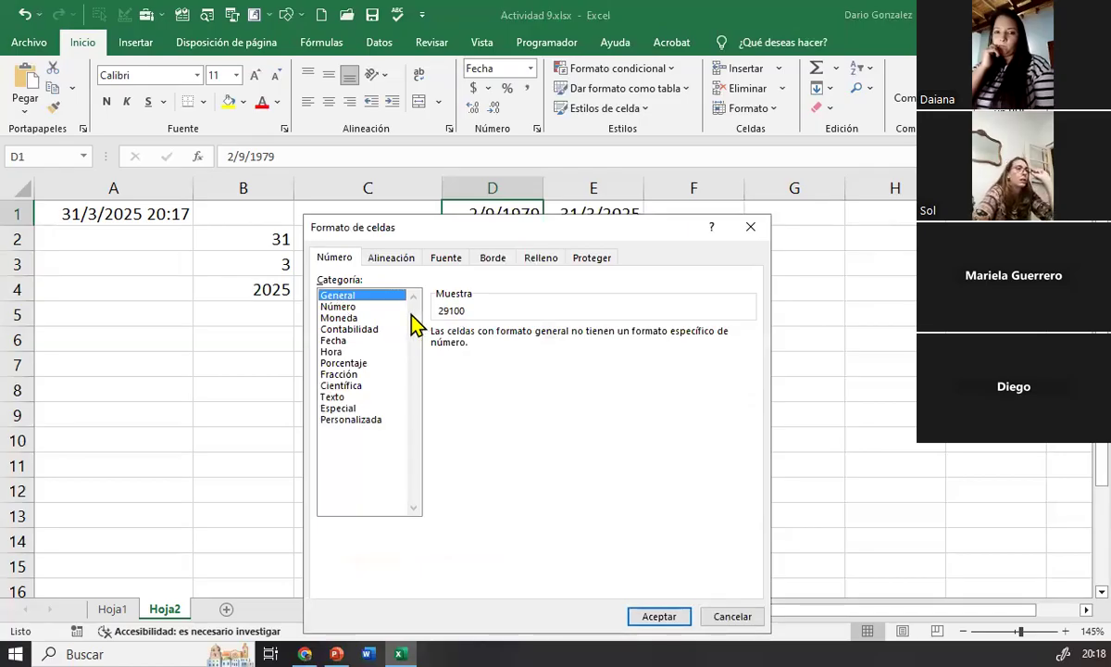
left_click(658, 616)
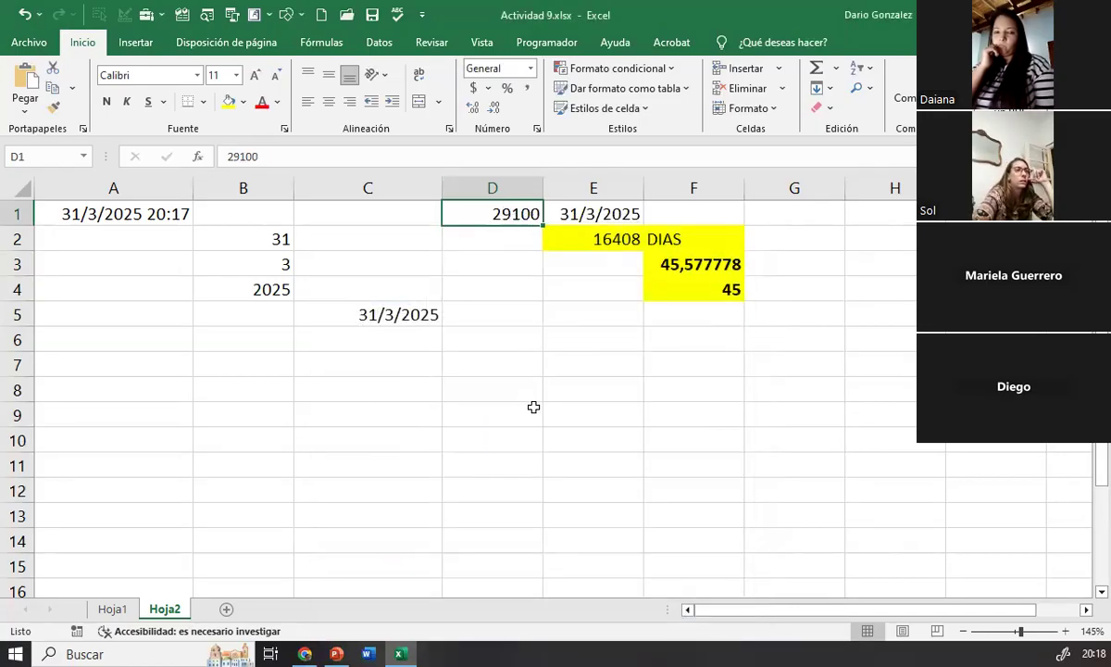
left_click(491, 285)
left_click(486, 213)
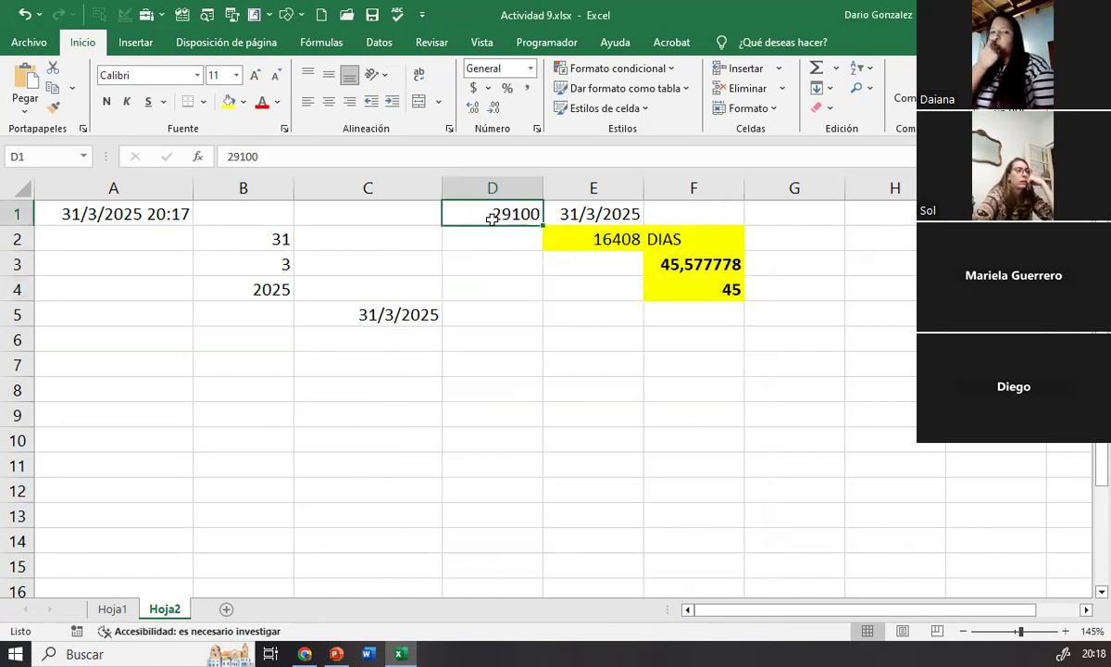